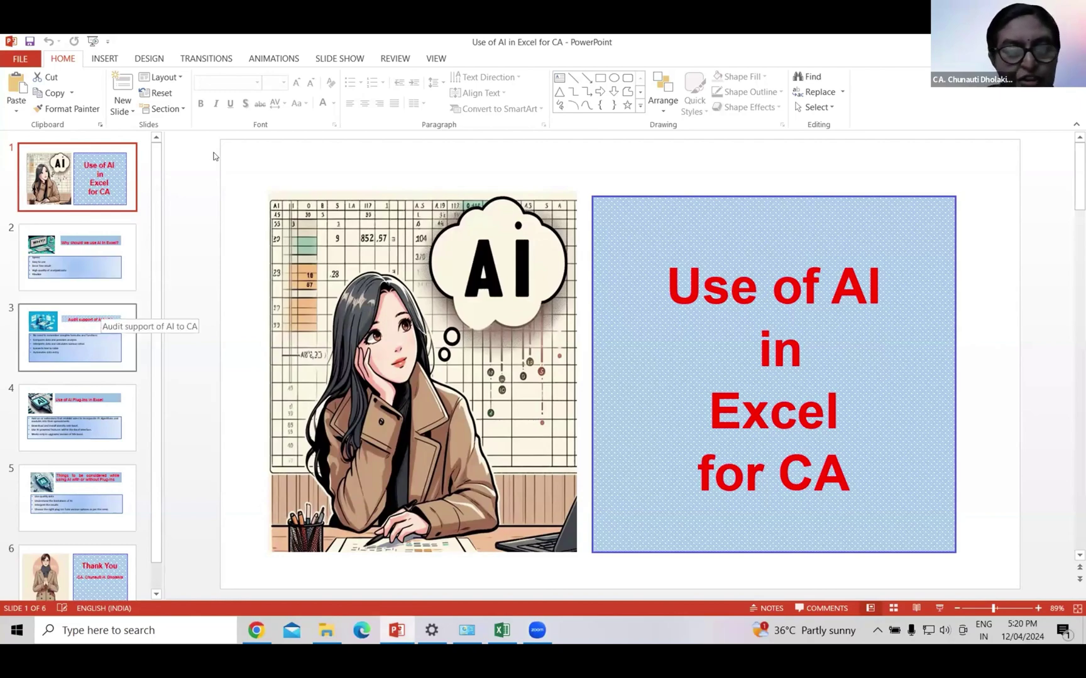
# Present the slides from 'Why use AI' through 'Audit support' to 'Use of AI Plug-ins in Excel', then bring up the TDS workbook
pyautogui.click(98, 252)
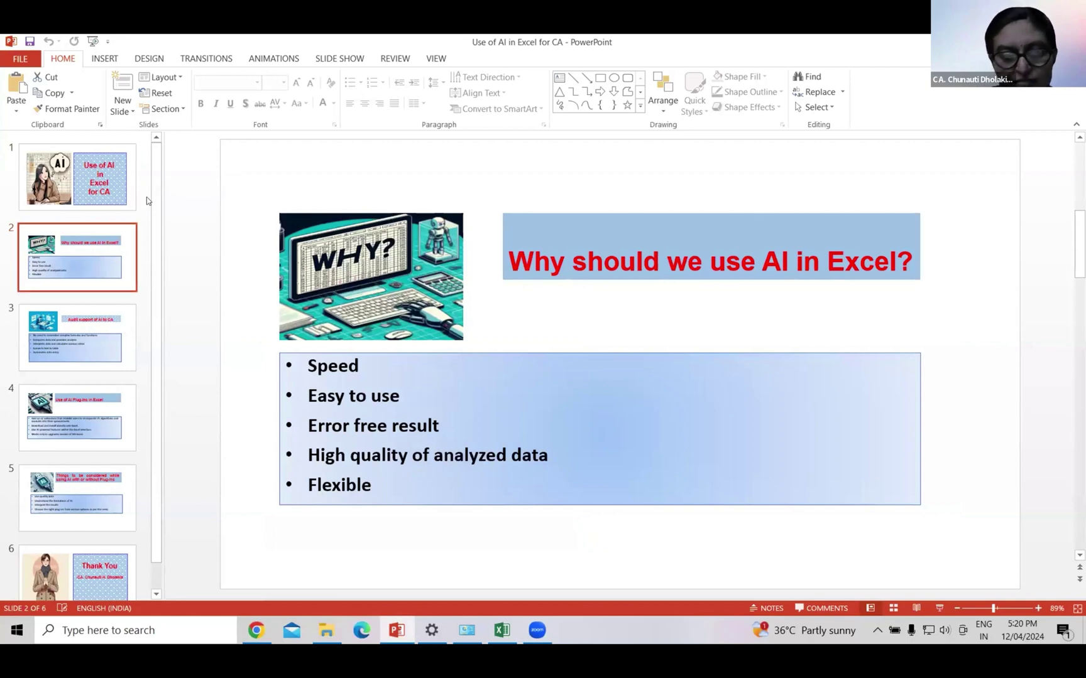
pyautogui.press('Down')
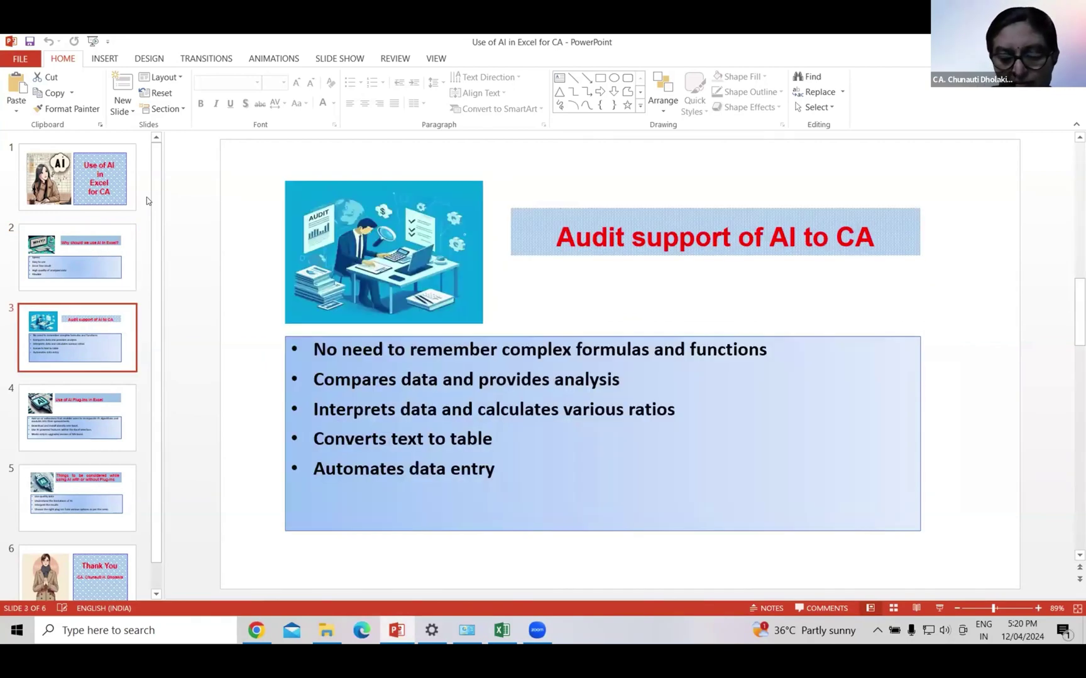
pyautogui.press('Up')
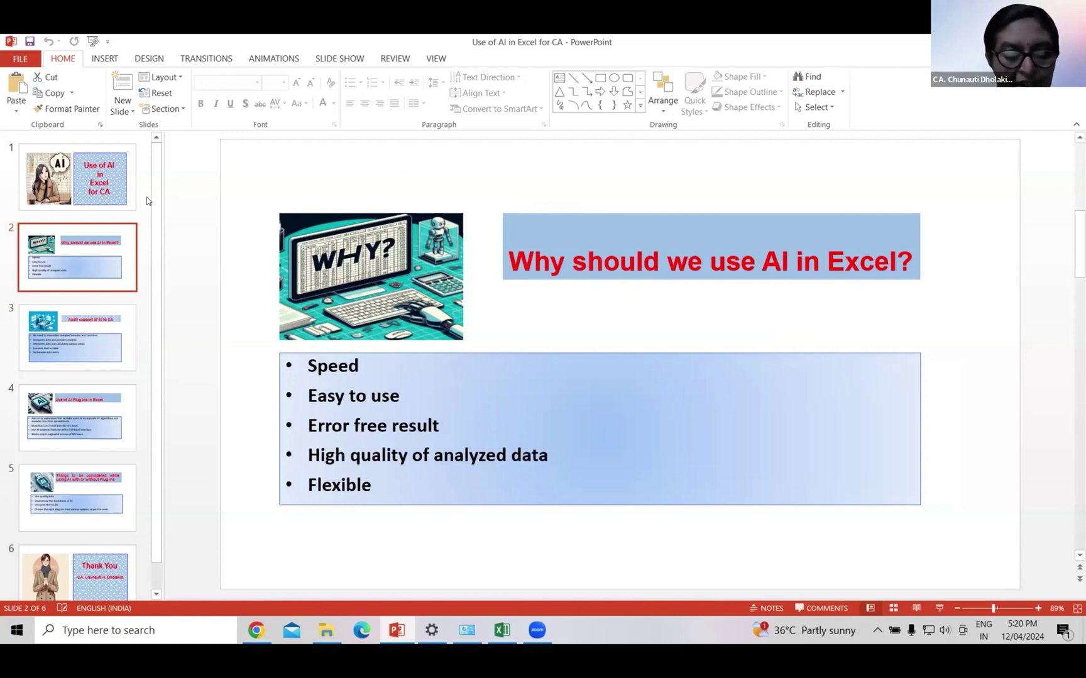
pyautogui.press('Down')
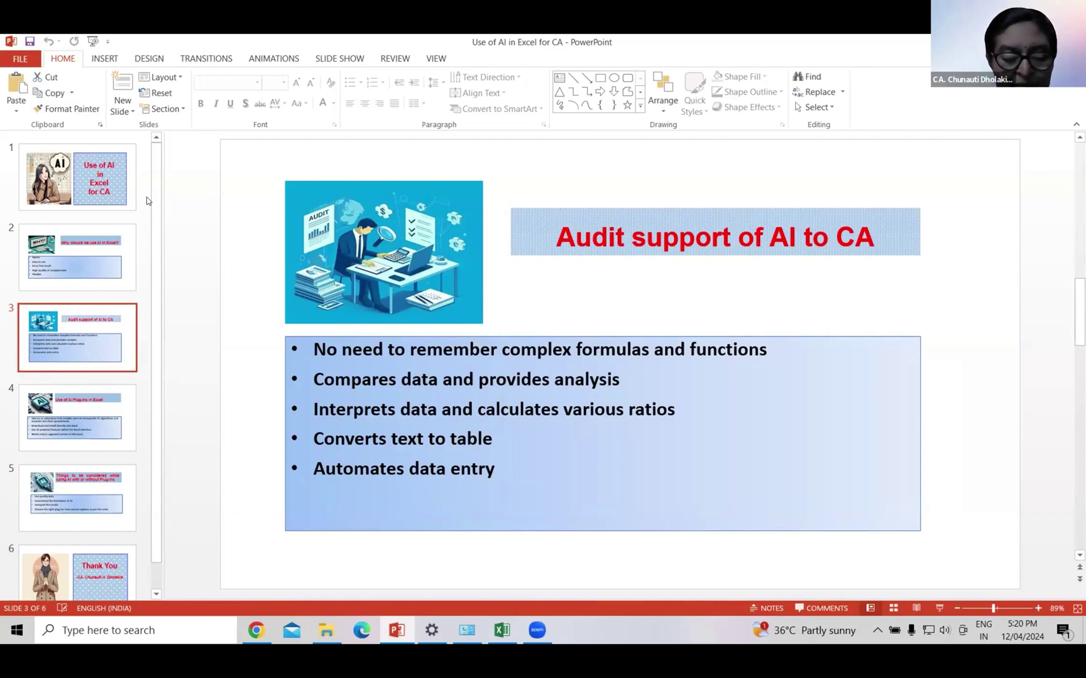
pyautogui.press('Down')
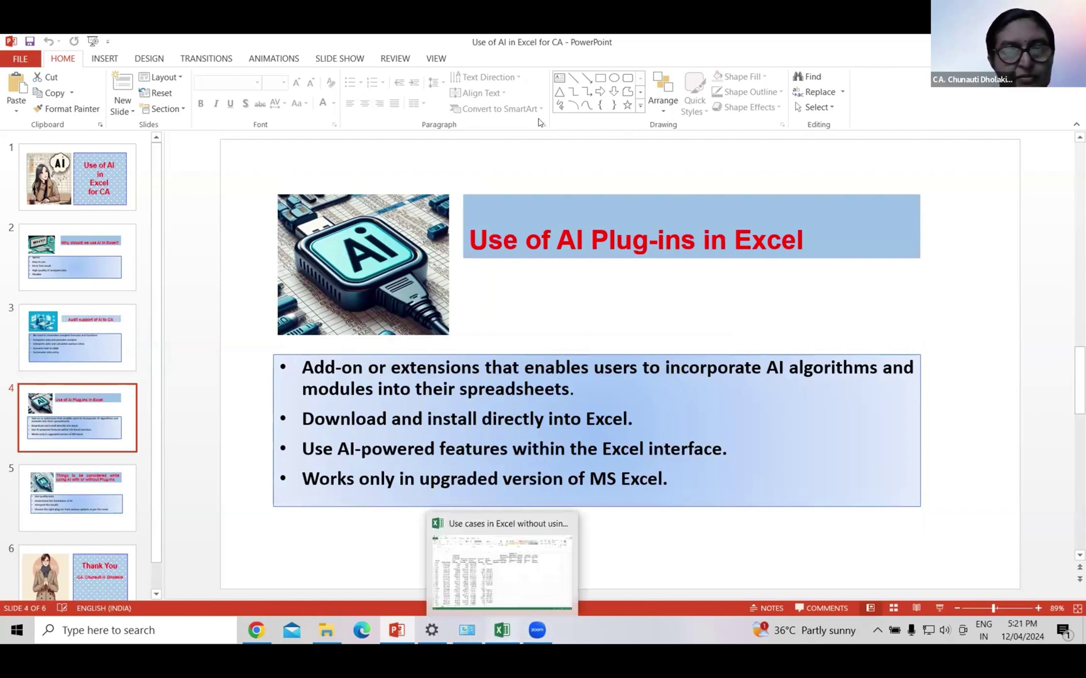
pyautogui.hotkey('alt', 'Tab')
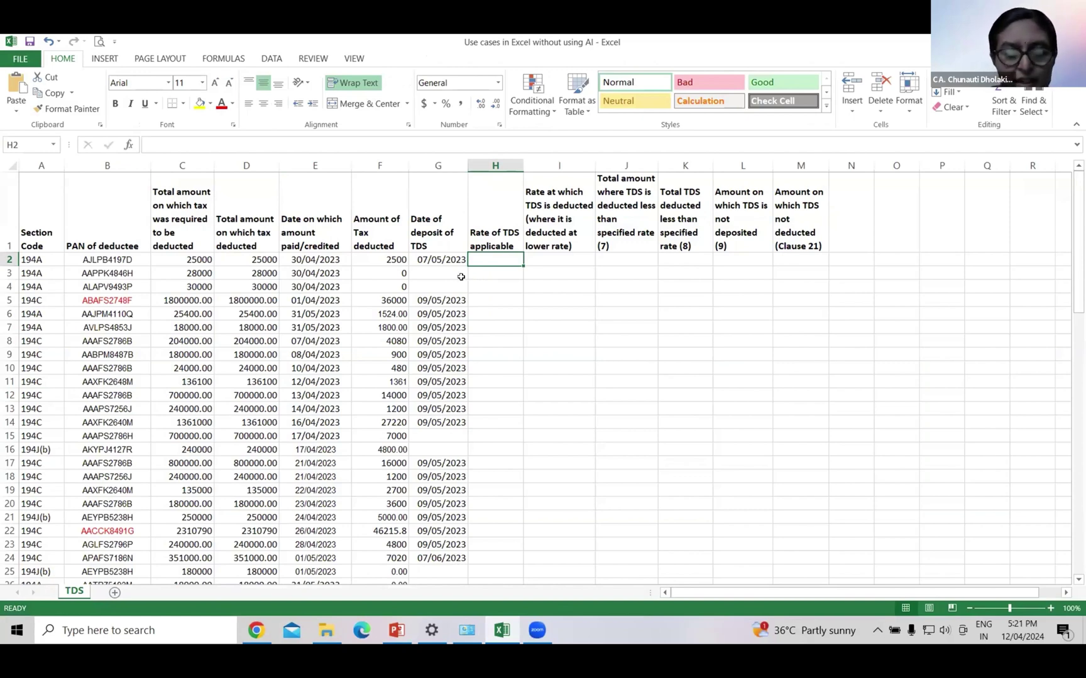
pyautogui.click(648, 240)
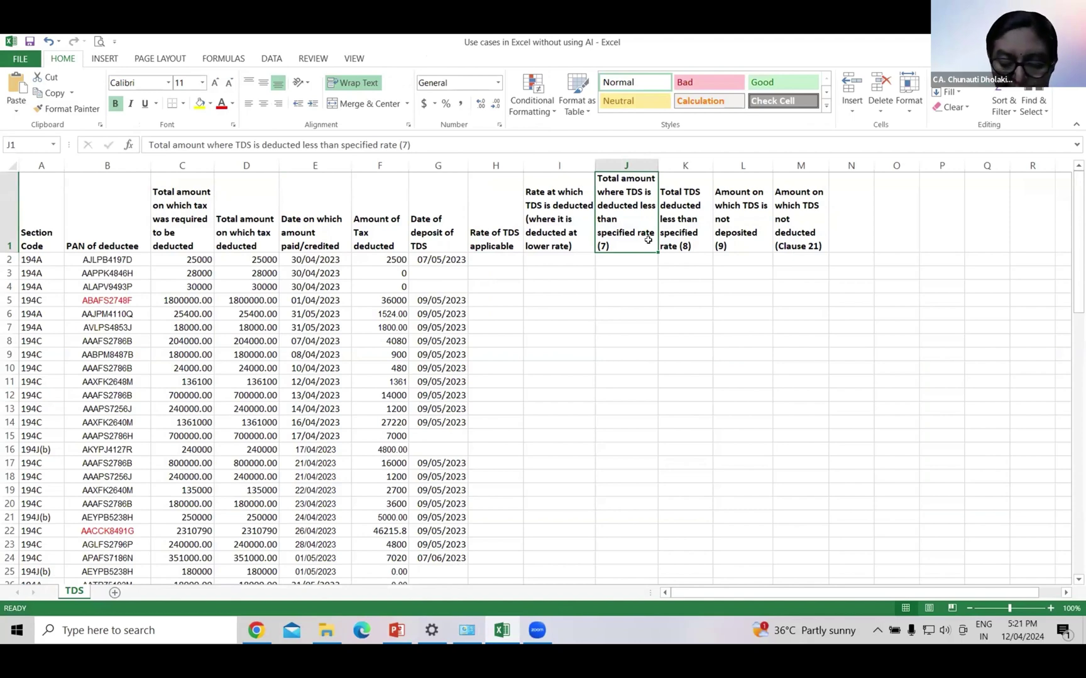
pyautogui.press('Right')
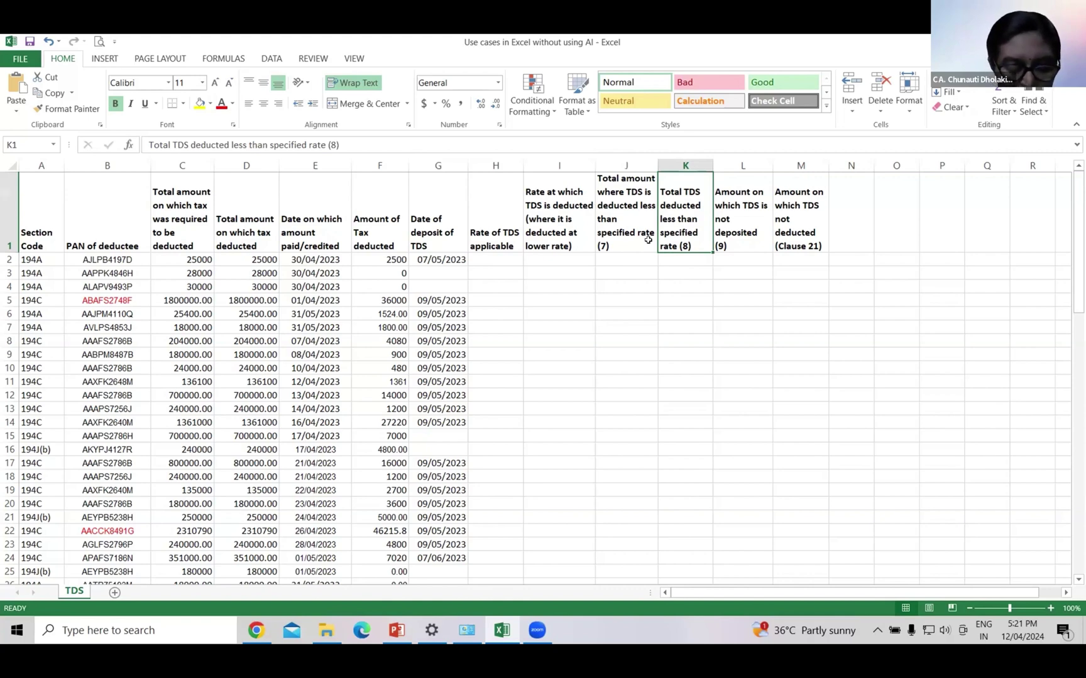
pyautogui.press('Right')
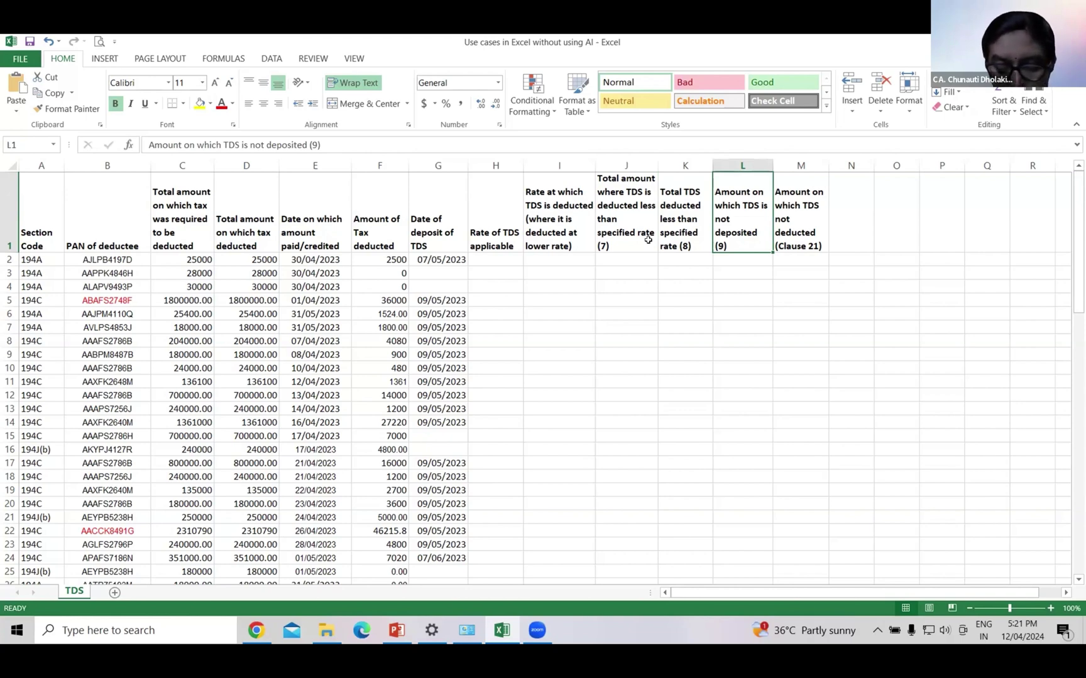
pyautogui.click(488, 237)
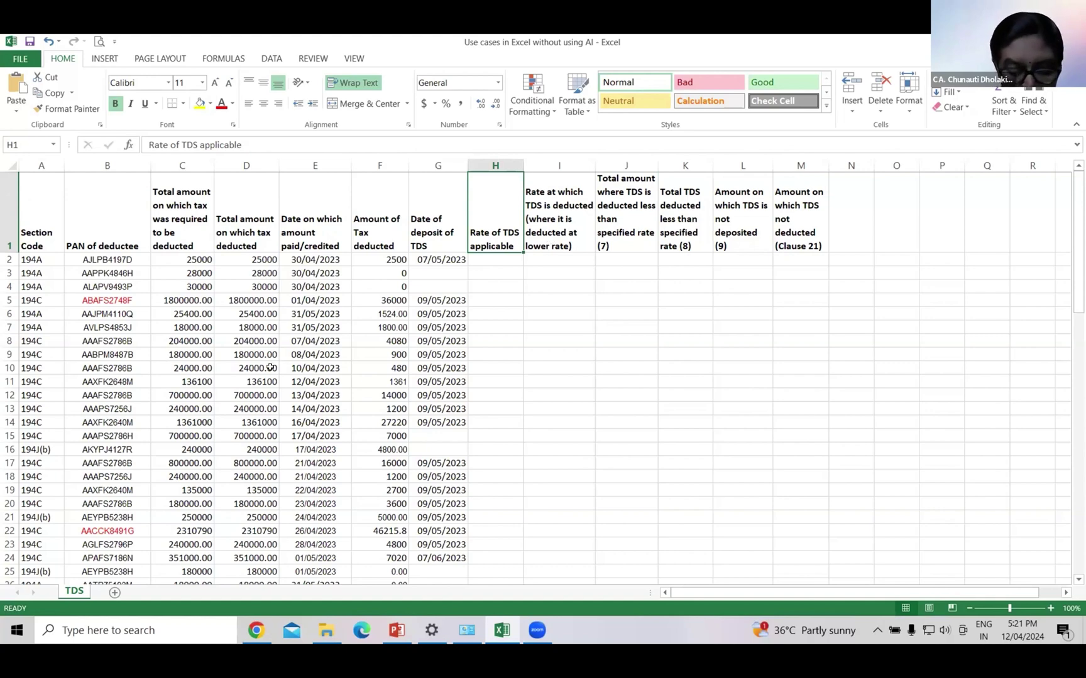
pyautogui.click(383, 270)
pyautogui.click(361, 434)
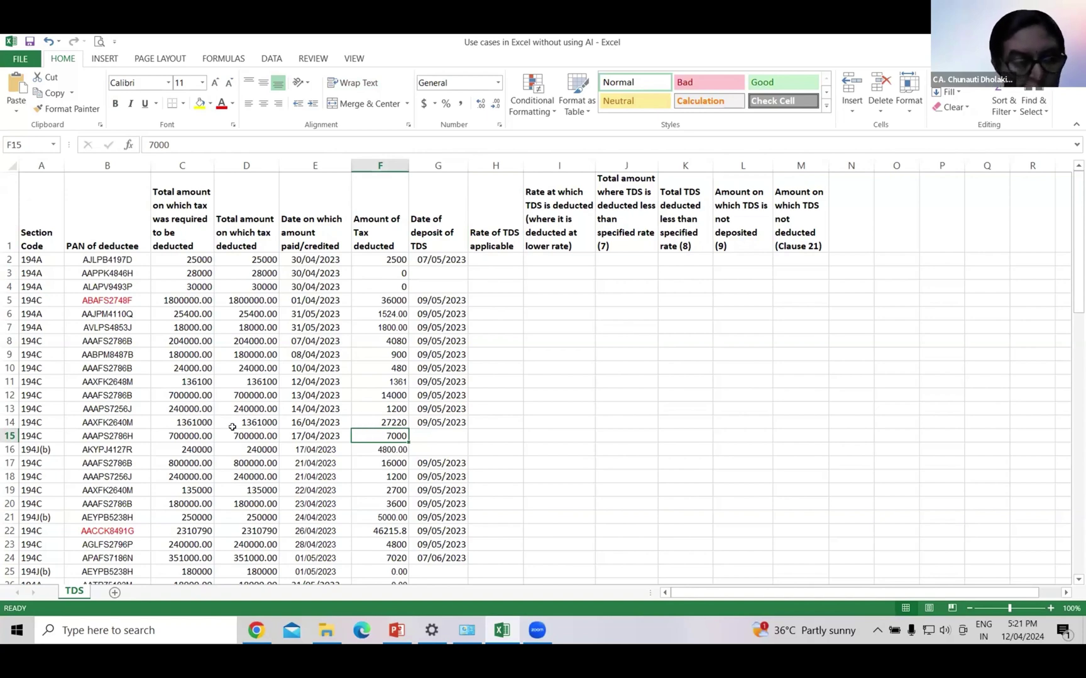
pyautogui.moveTo(54, 274); pyautogui.dragTo(54, 390)
pyautogui.click(100, 327)
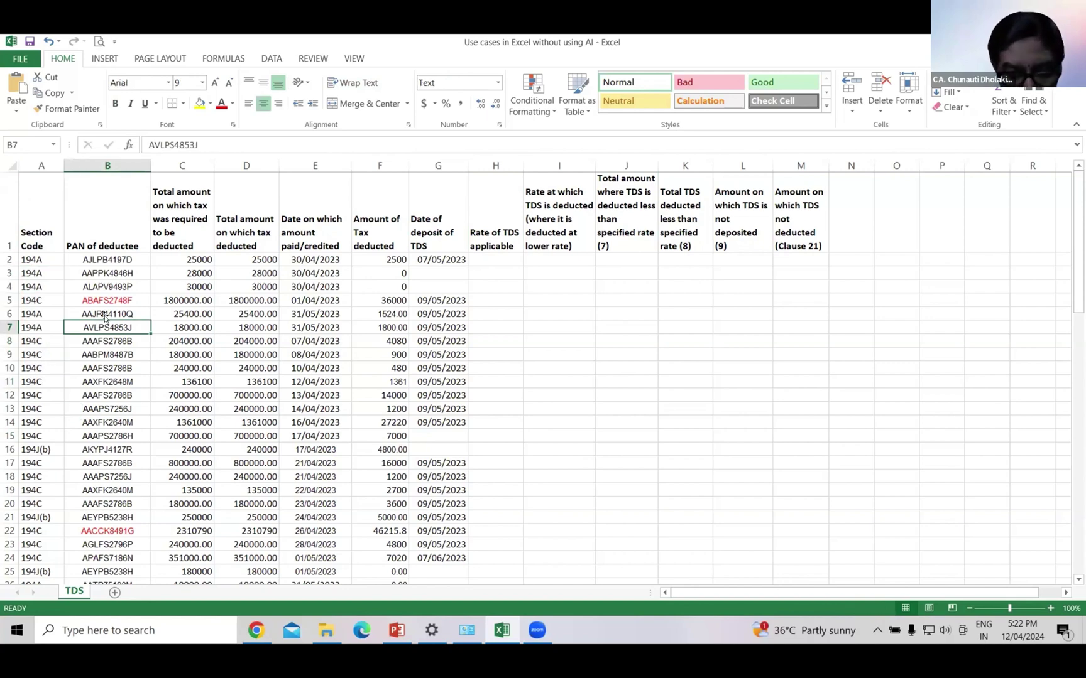
pyautogui.click(120, 297)
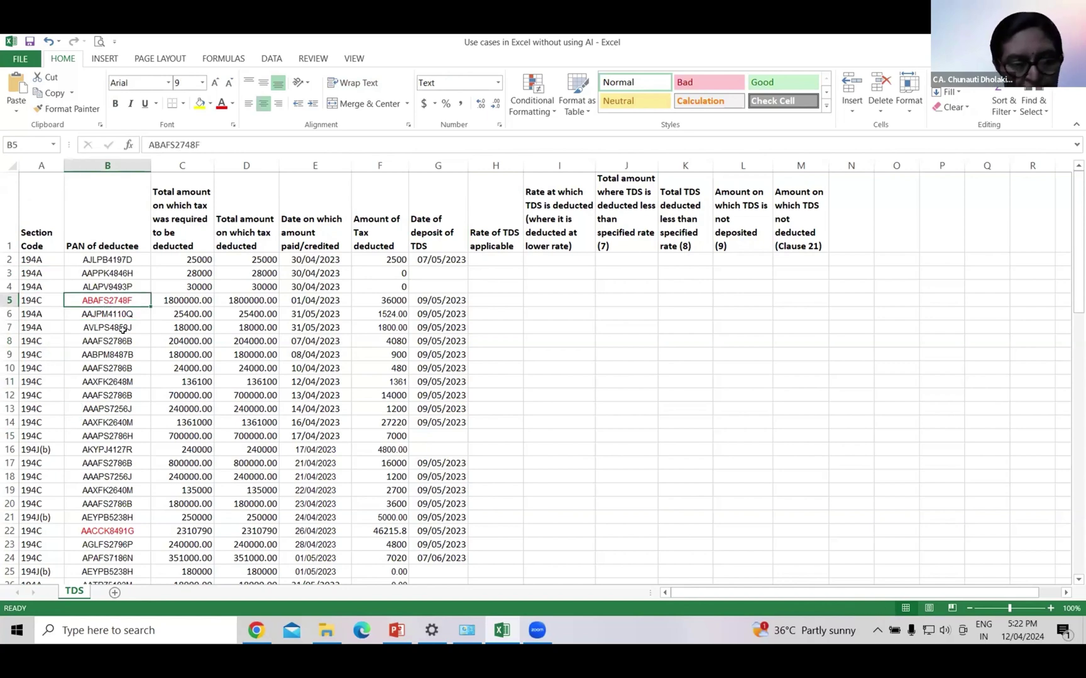
pyautogui.click(118, 461)
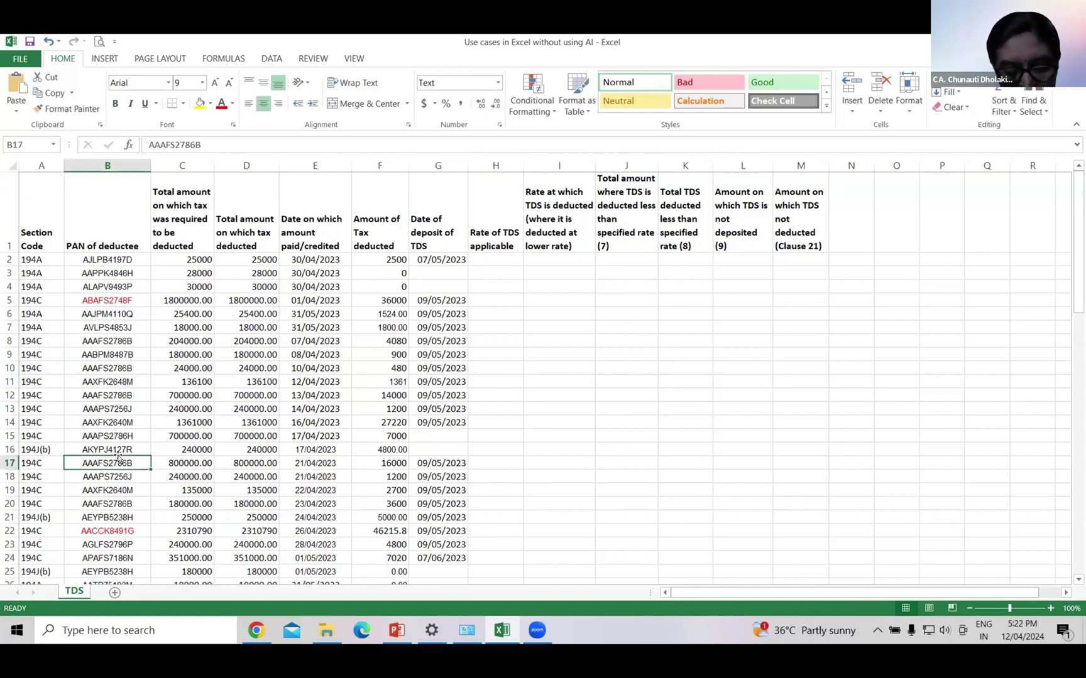
pyautogui.click(111, 298)
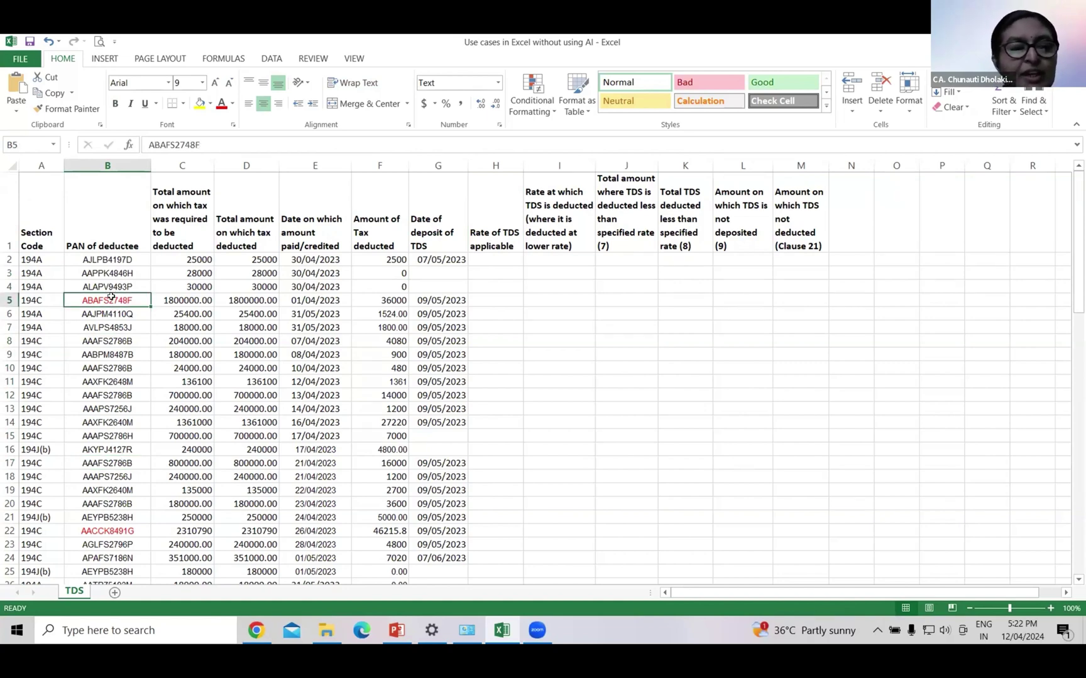
pyautogui.click(112, 353)
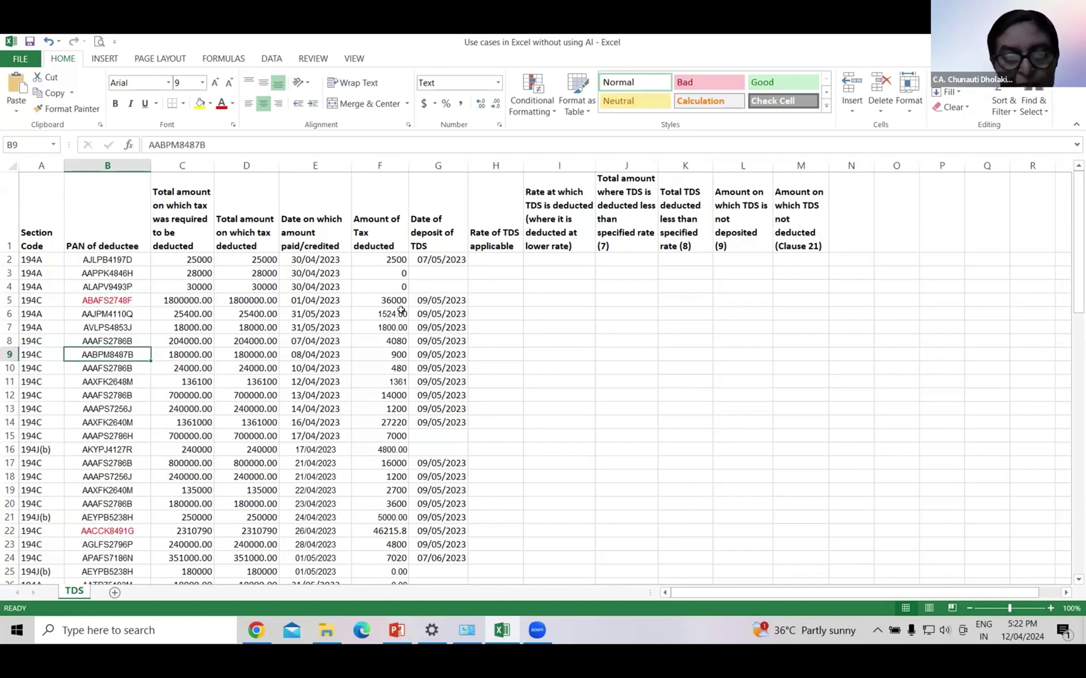
pyautogui.click(496, 258)
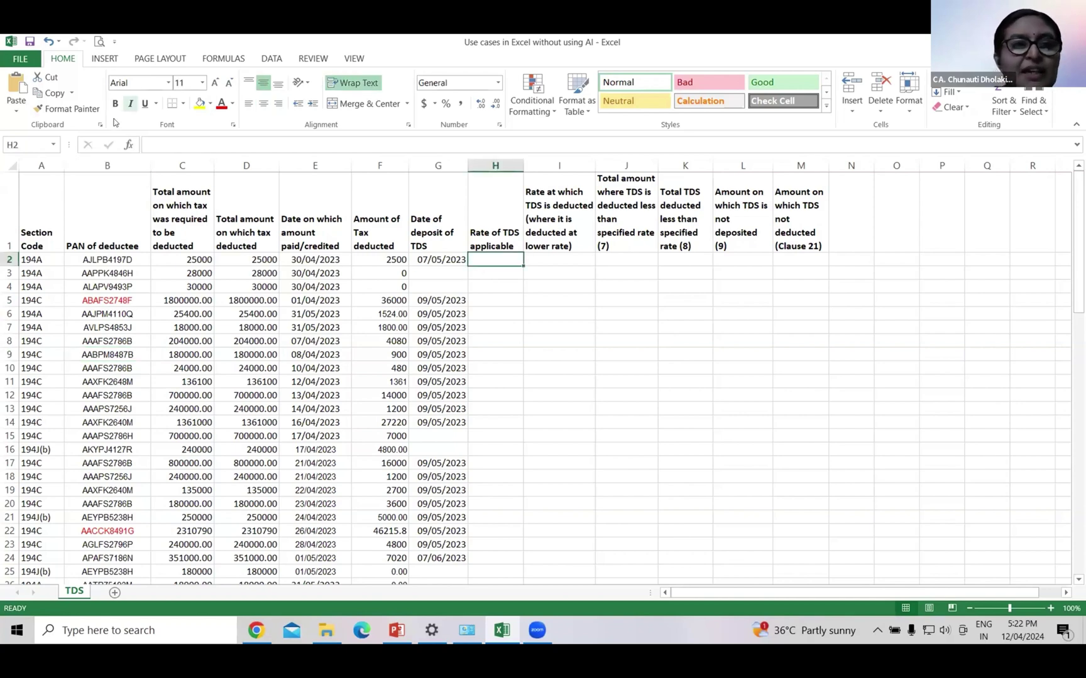
pyautogui.doubleClick(496, 255)
pyautogui.write('10')
pyautogui.press('Return')
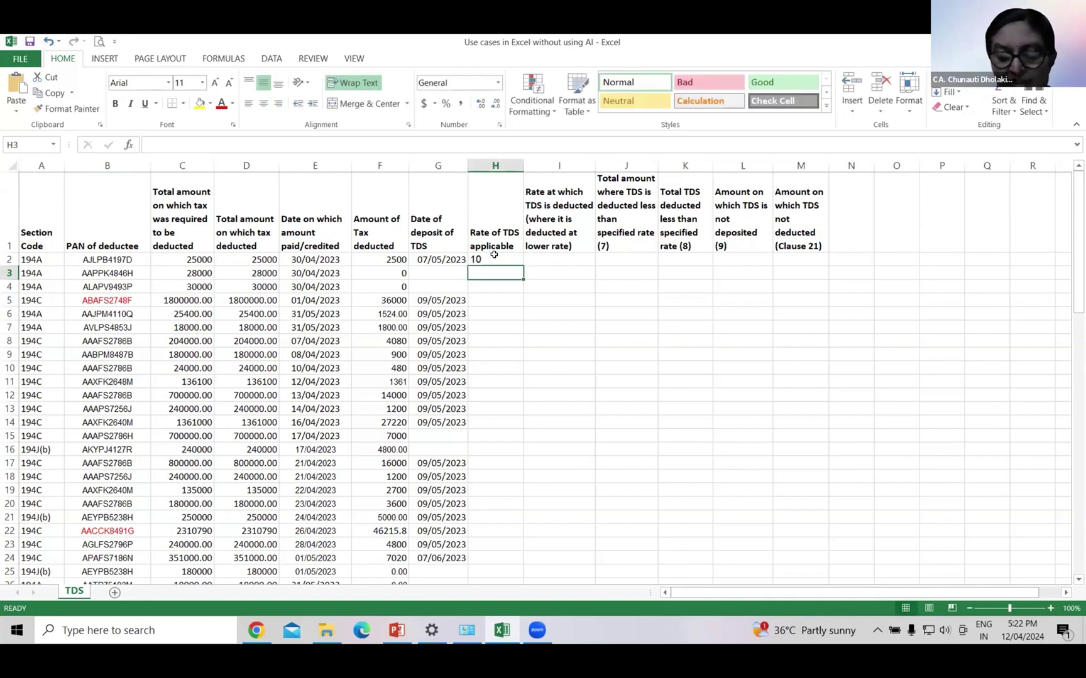
pyautogui.click(493, 256)
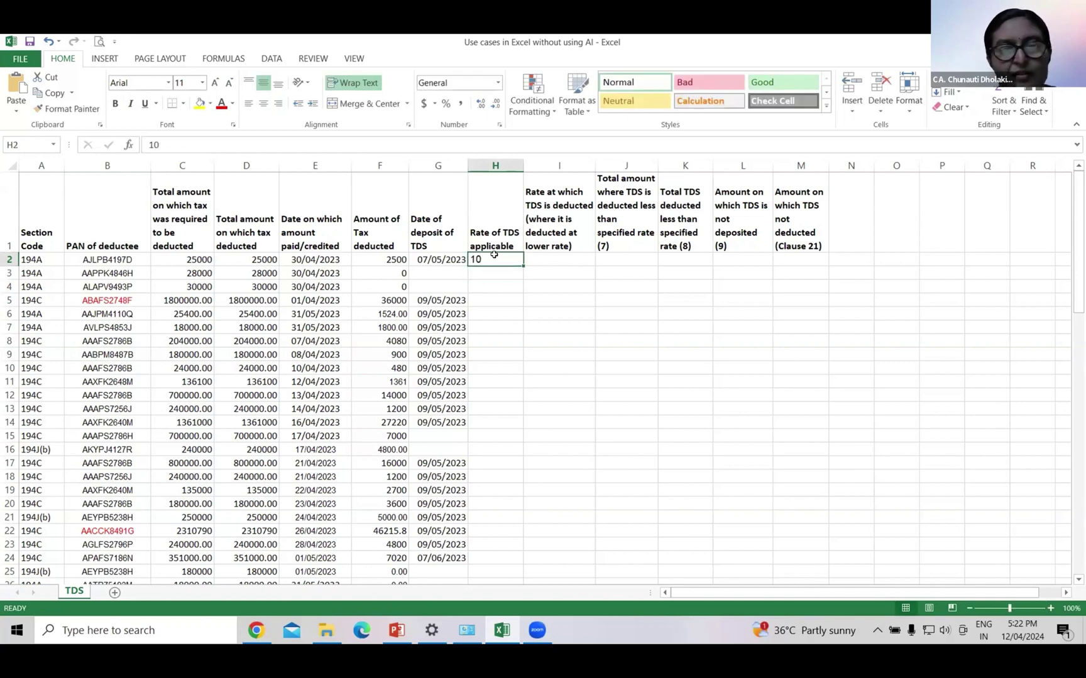
pyautogui.press('Delete')
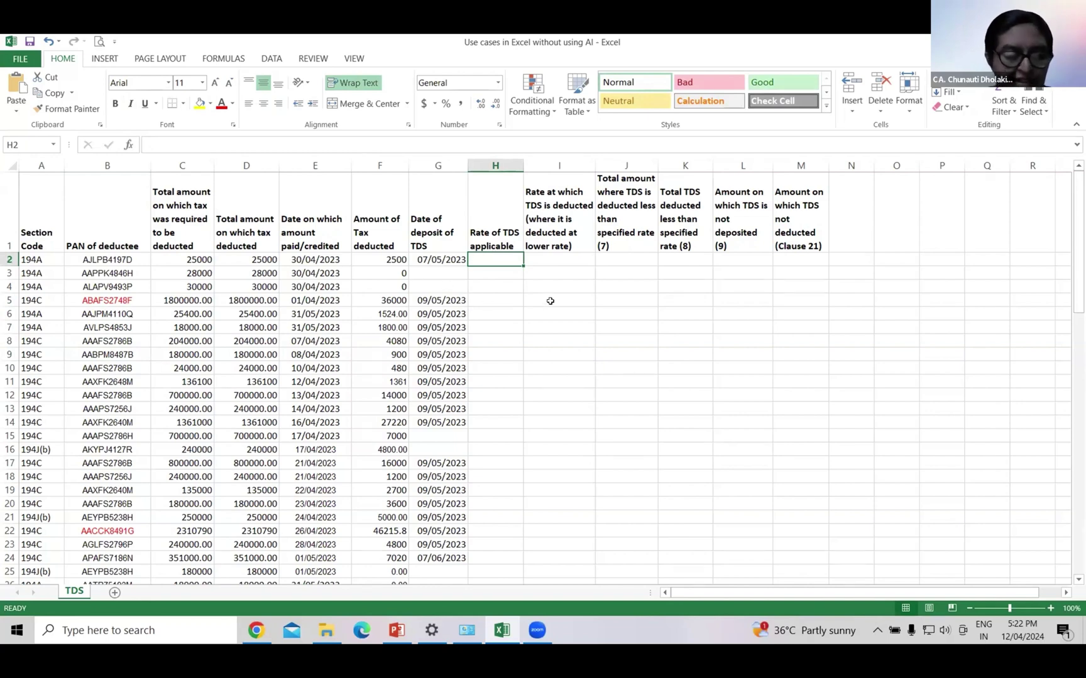
pyautogui.click(492, 228)
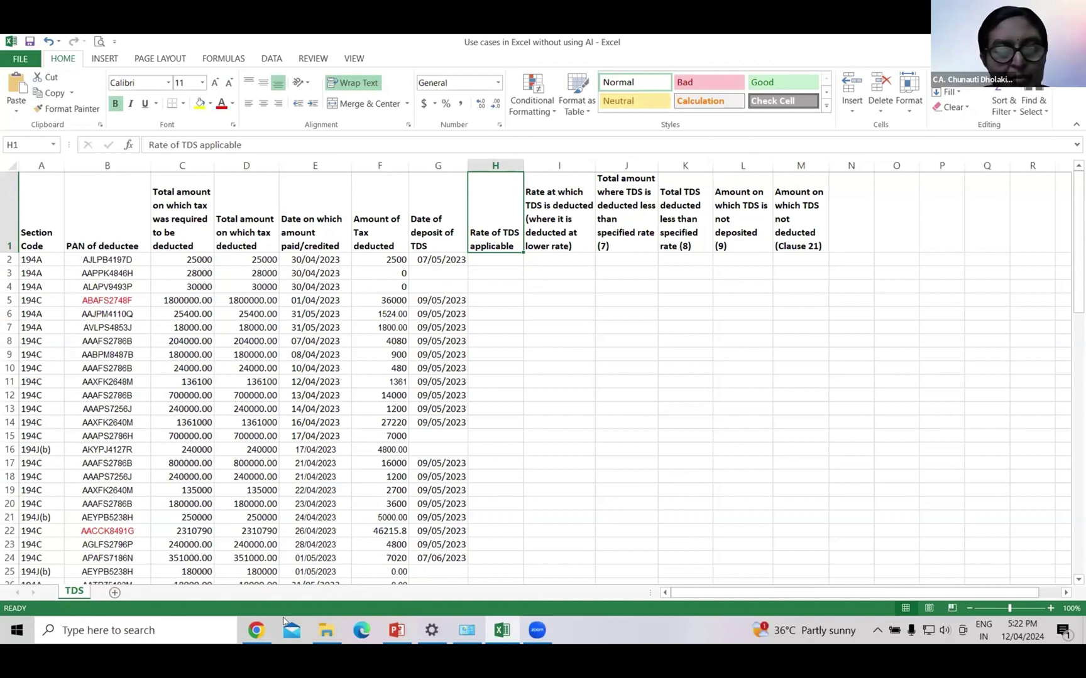
# Copy the nested IF rate formula from the 'Formula 1 for rate applicable' ChatGPT chat
pyautogui.click(256, 630)
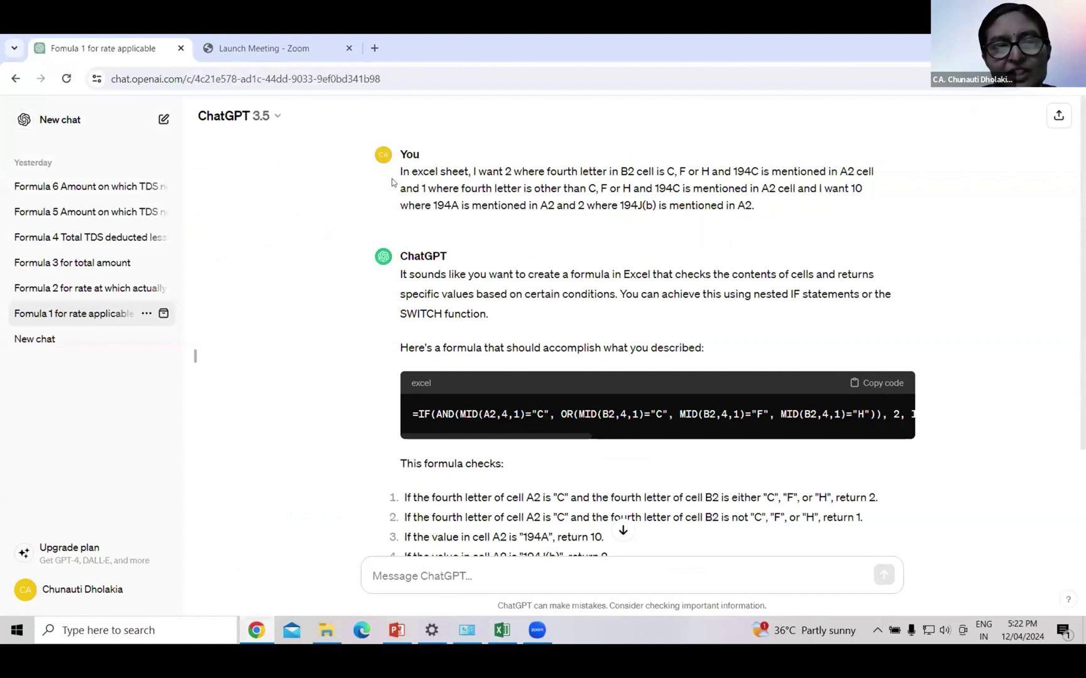
pyautogui.click(880, 387)
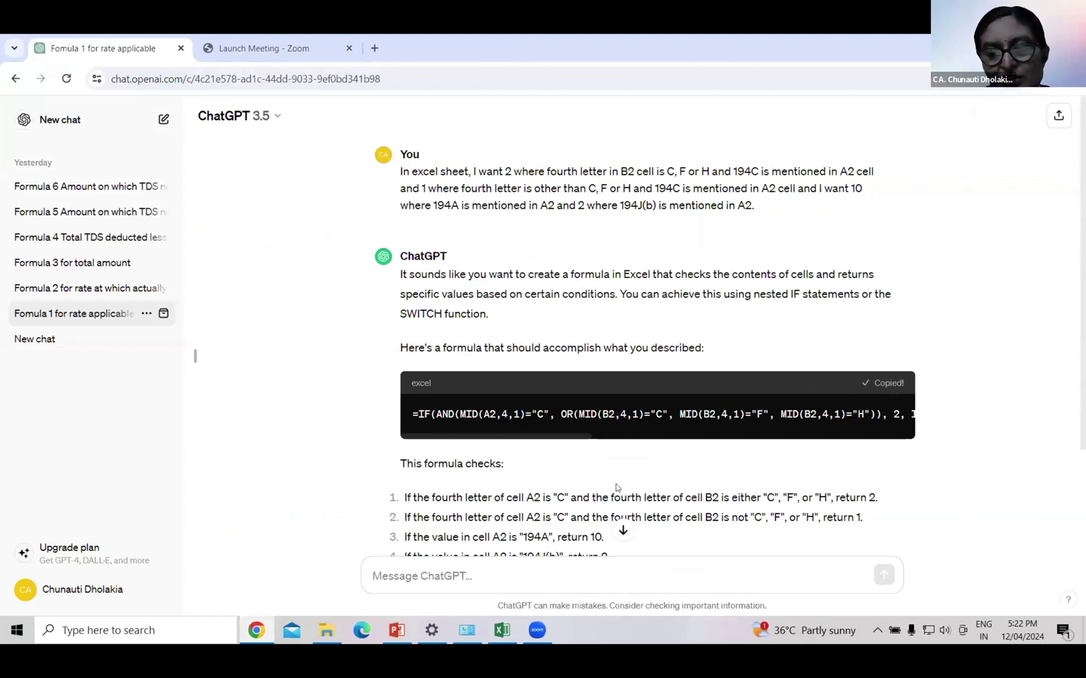
# Paste the rate formula into H2 and fill it down column H to row 84
pyautogui.click(511, 622)
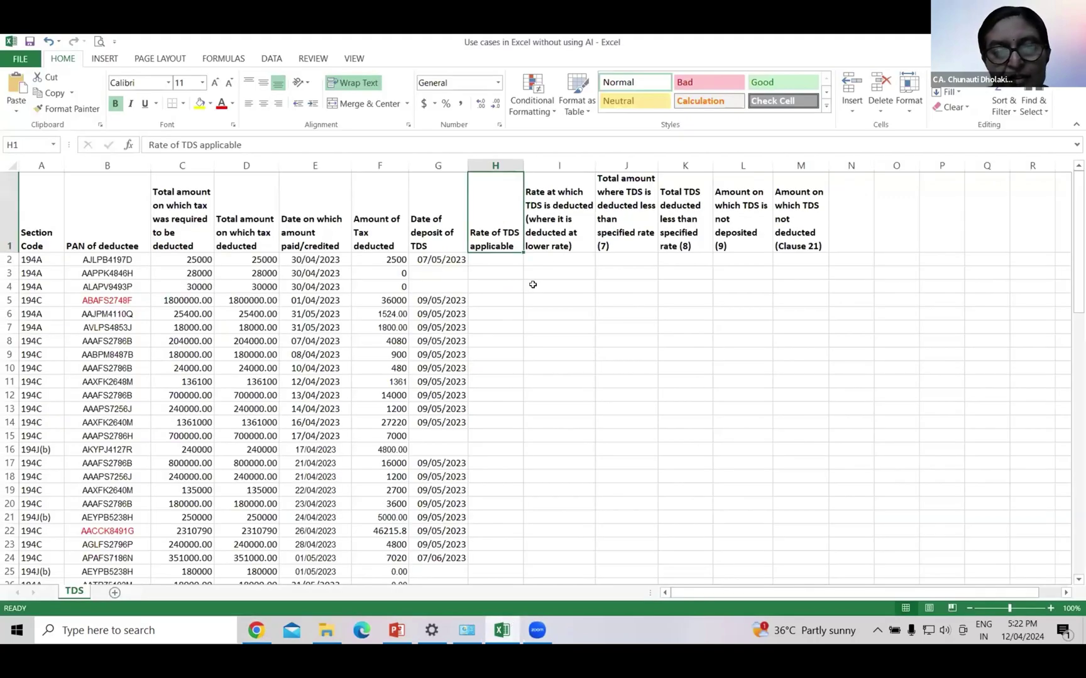
pyautogui.click(496, 259)
pyautogui.hotkey('ctrl', 'v')
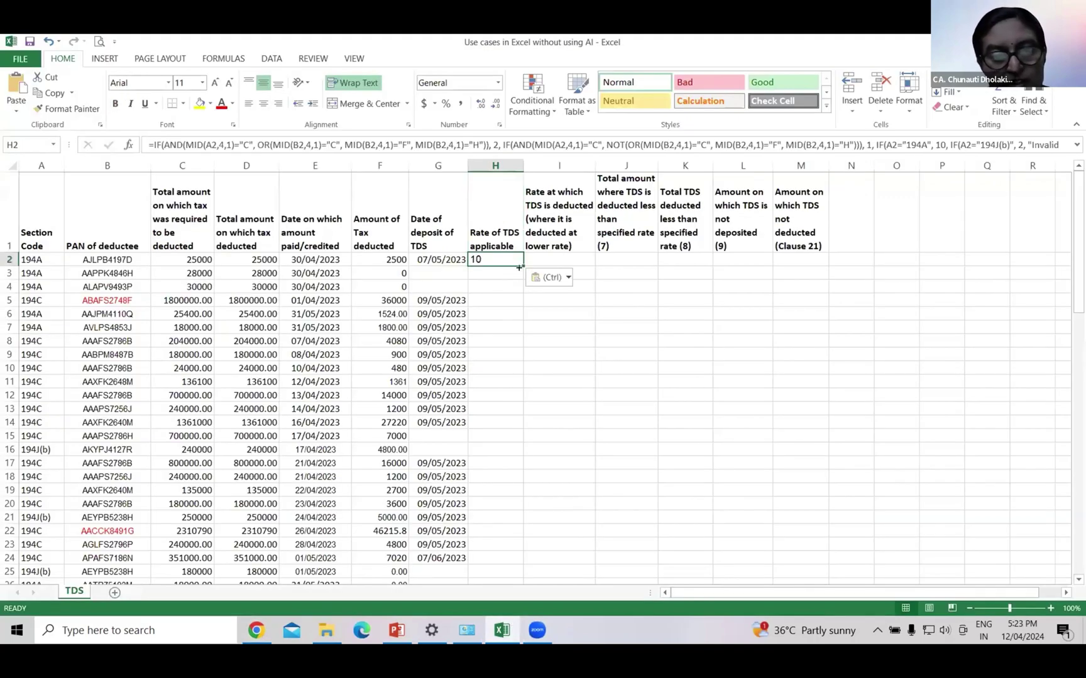
pyautogui.moveTo(522, 265); pyautogui.dragTo(489, 608)
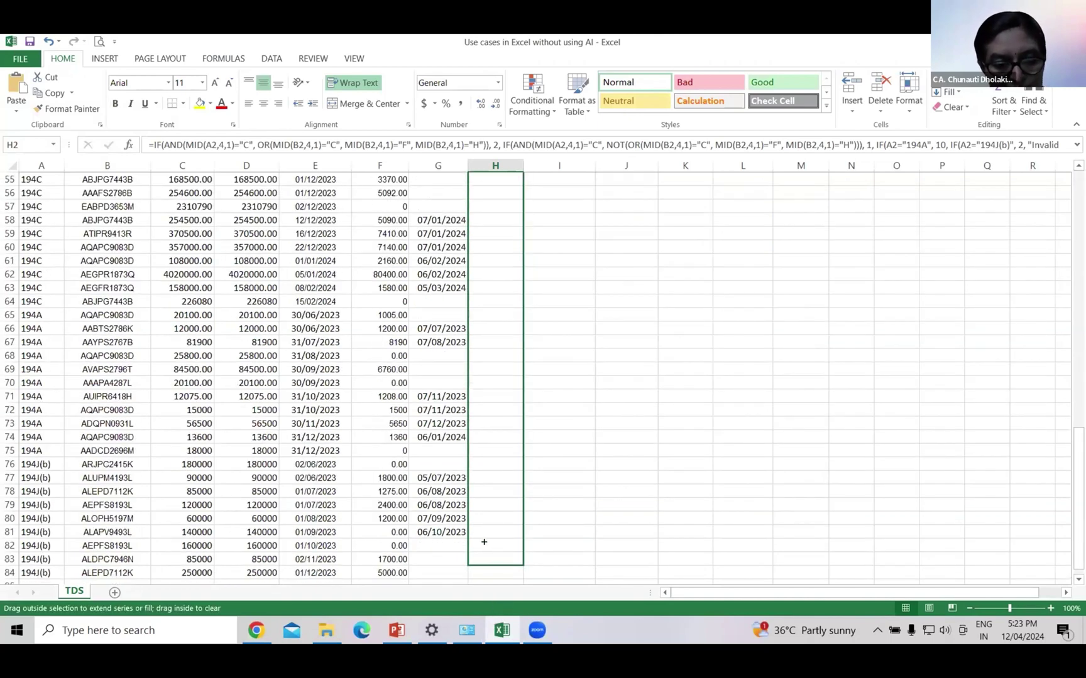
pyautogui.moveTo(483, 541); pyautogui.dragTo(489, 563)
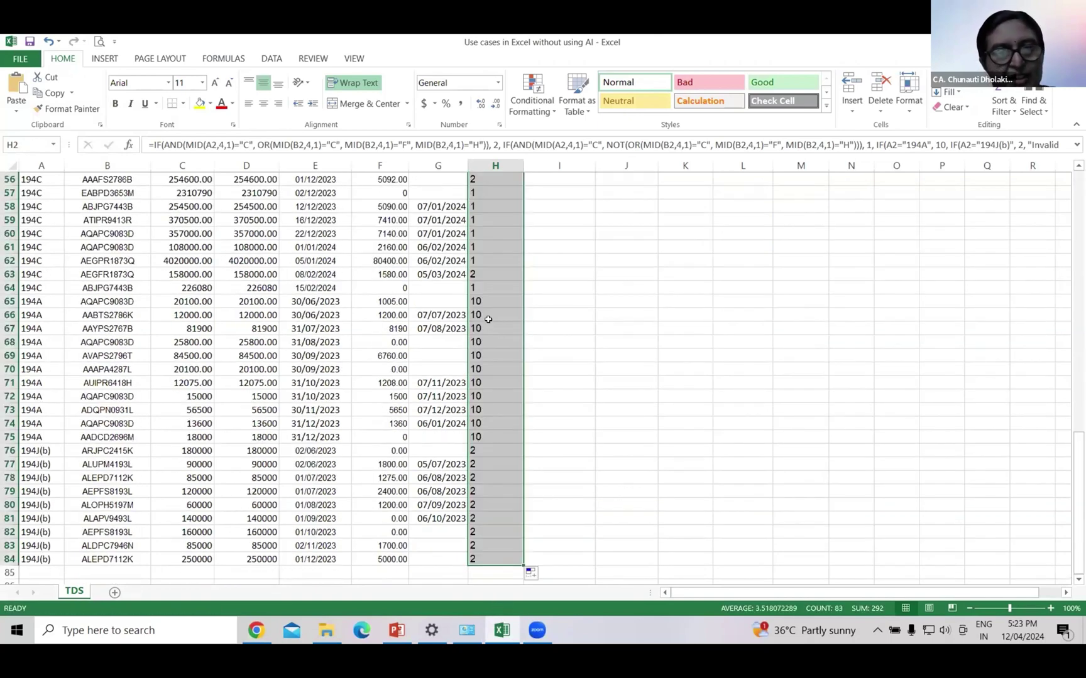
# Check the calculated rates in H3, H5, H9 and H16 against the deductee rows
pyautogui.scroll(18, 487, 314)
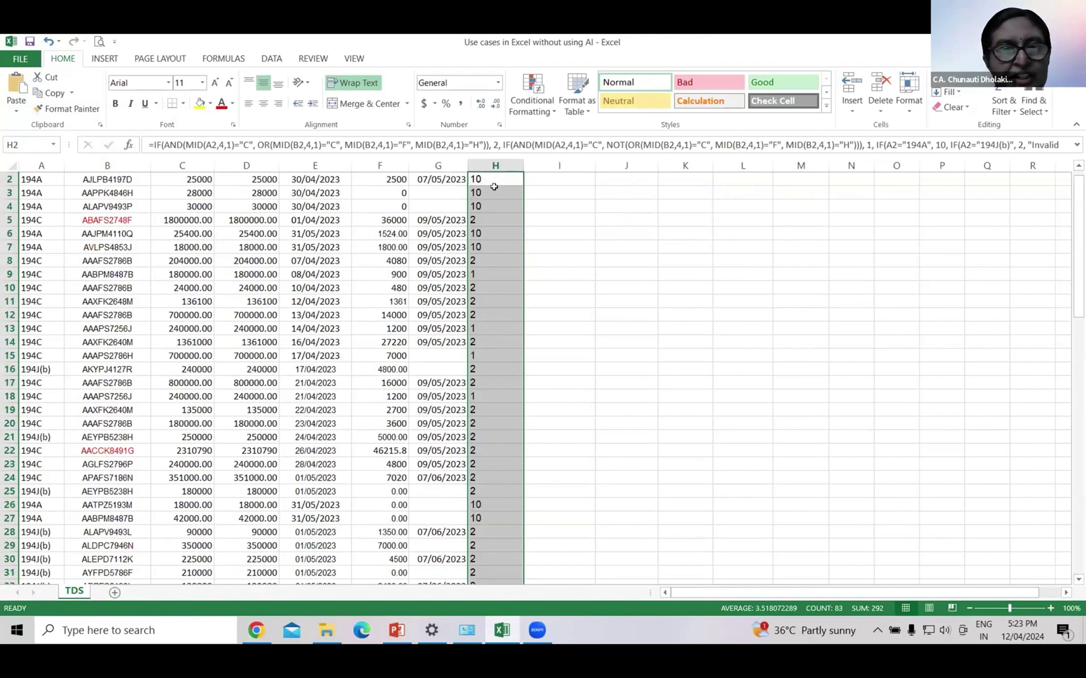
pyautogui.click(495, 187)
pyautogui.scroll(1, 495, 356)
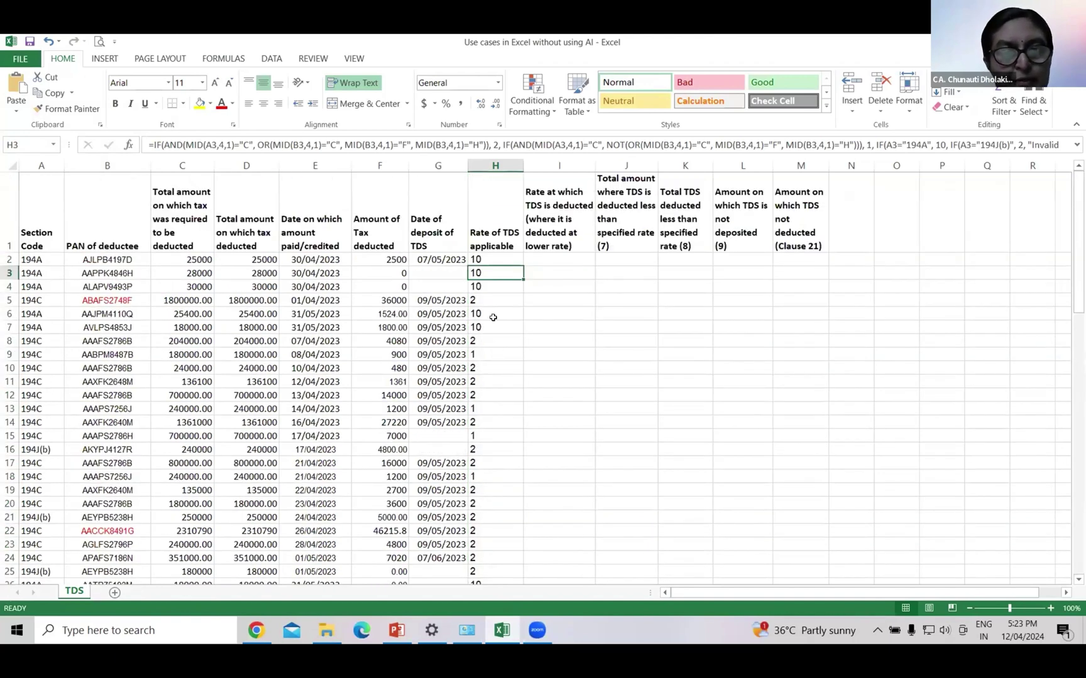
pyautogui.click(500, 300)
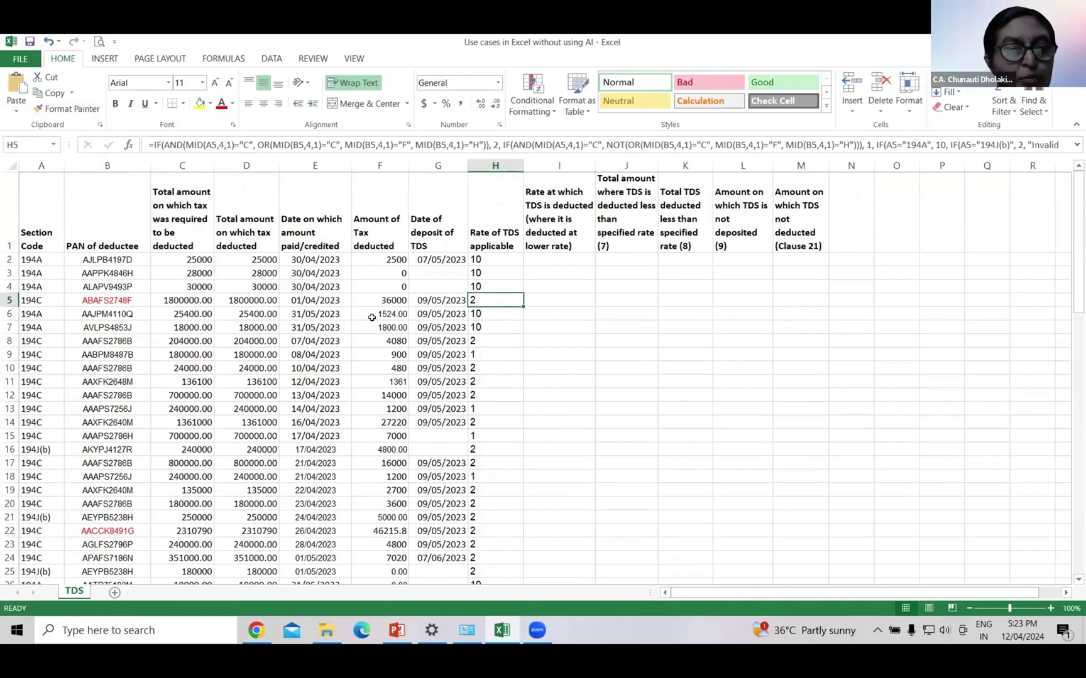
pyautogui.click(104, 297)
pyautogui.press('Right')
pyautogui.press('Right')
pyautogui.press('Right')
pyautogui.press('Right')
pyautogui.press('Right')
pyautogui.press('Right')
pyautogui.press('Down')
pyautogui.press('Down')
pyautogui.press('Down')
pyautogui.press('Down')
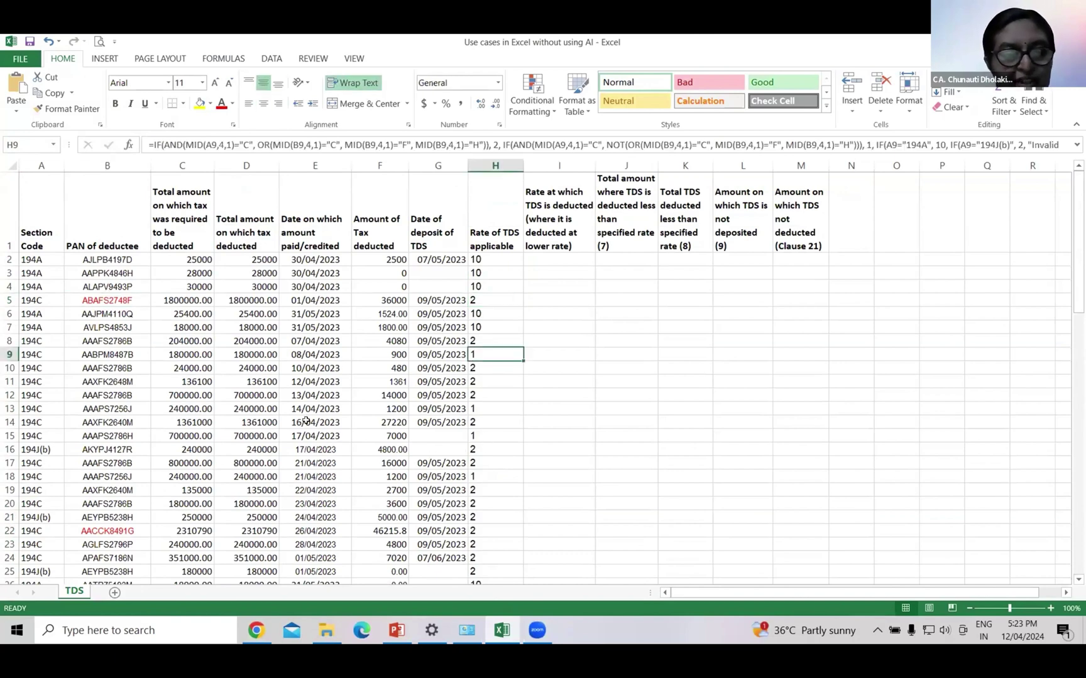
pyautogui.press('Down')
pyautogui.press('Down')
pyautogui.press('Down')
pyautogui.press('Down')
pyautogui.press('Down')
pyautogui.press('Down')
pyautogui.press('Down')
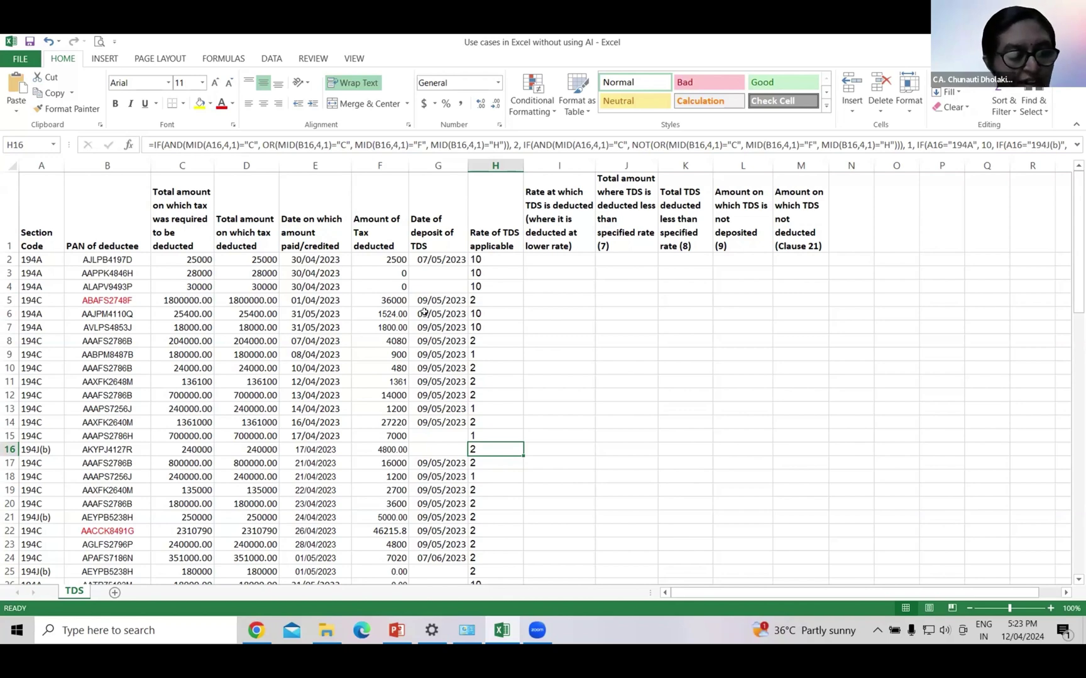
# Select I2 and bring up the saved ChatGPT chat for Formula 2
pyautogui.click(544, 258)
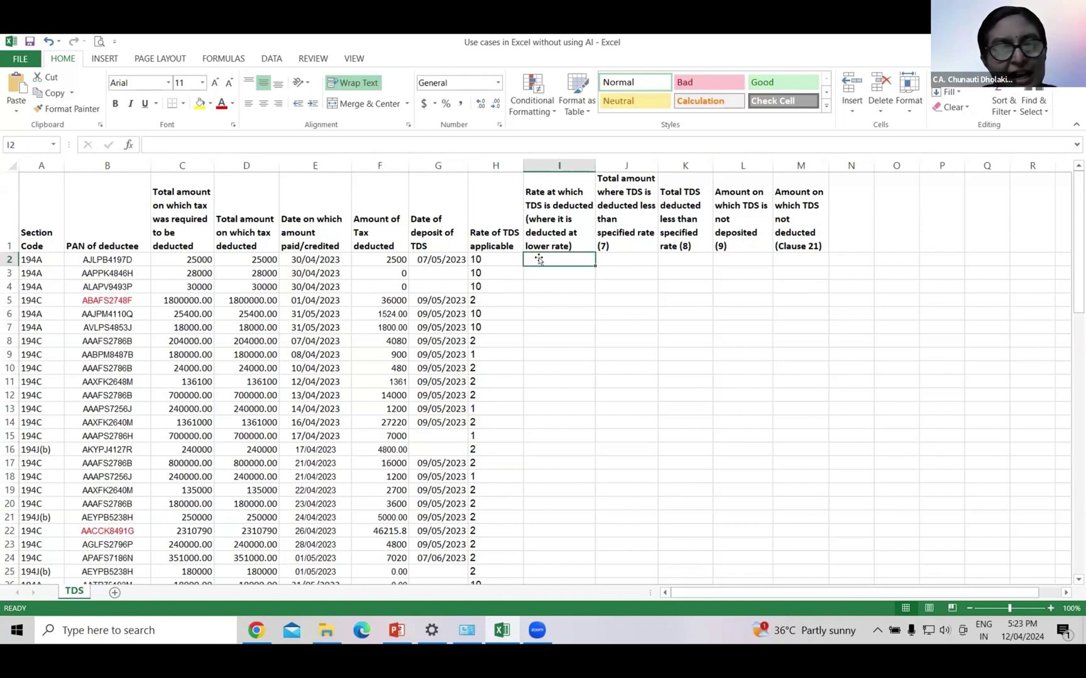
pyautogui.hotkey('alt', 'Tab')
pyautogui.click(112, 288)
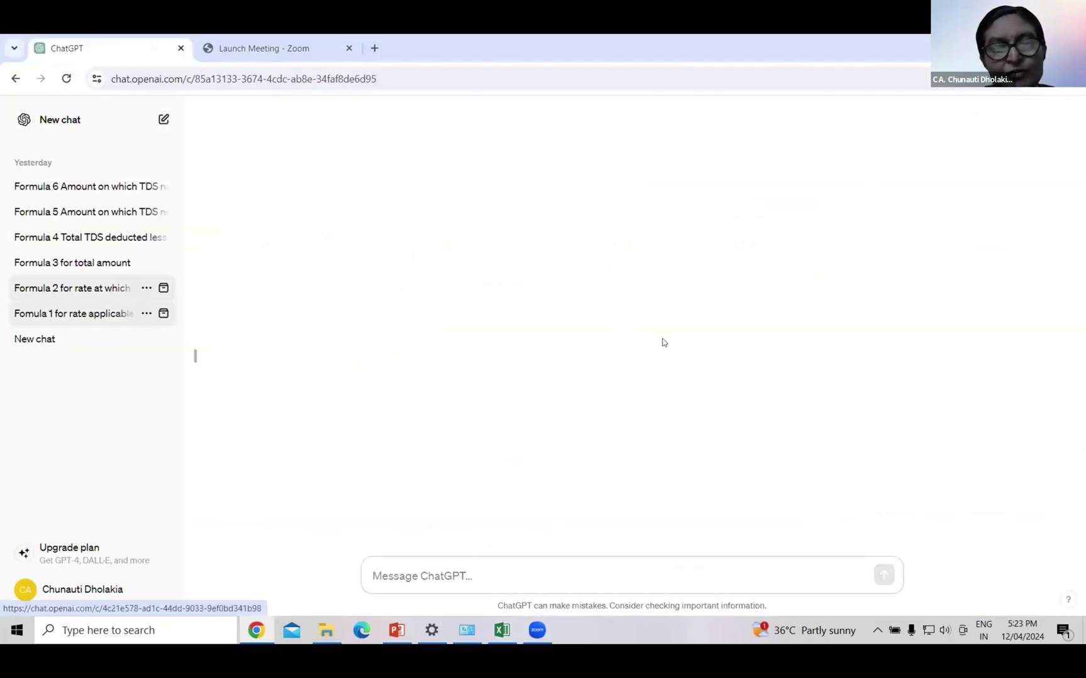
# Copy ChatGPT's lower-rate formula and fill it down column I to row 84
pyautogui.click(851, 312)
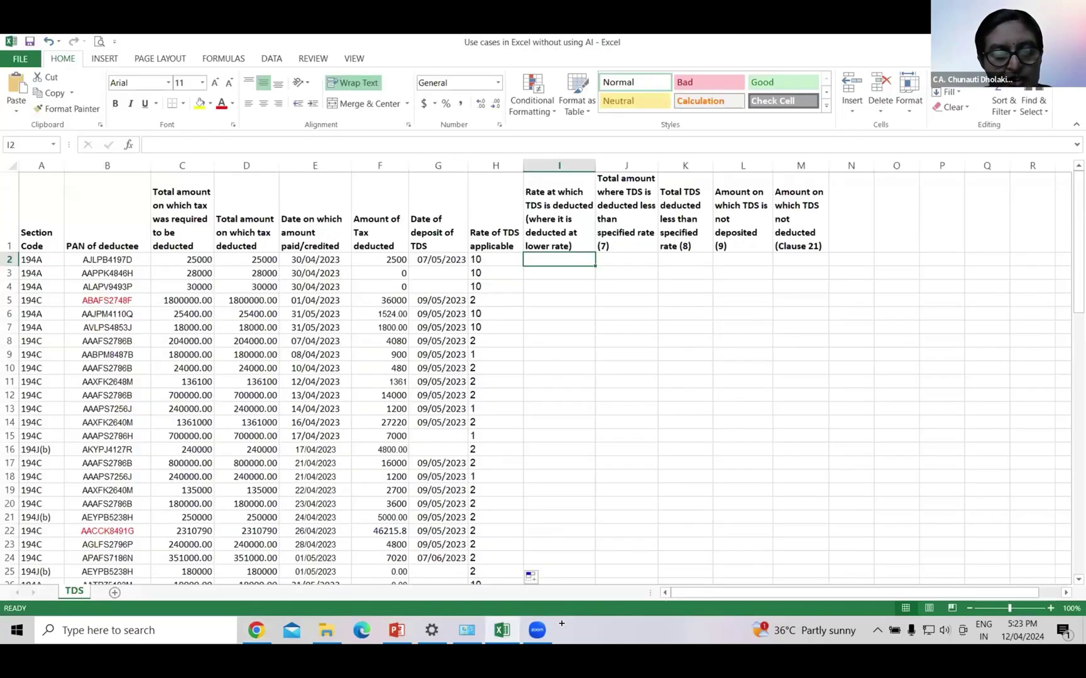
pyautogui.moveTo(559, 628); pyautogui.dragTo(549, 631)
pyautogui.moveTo(547, 576); pyautogui.dragTo(548, 557)
# Verify I6's lower-rate result of 6 against the rate in H6, then select J2
pyautogui.scroll(18, 541, 390)
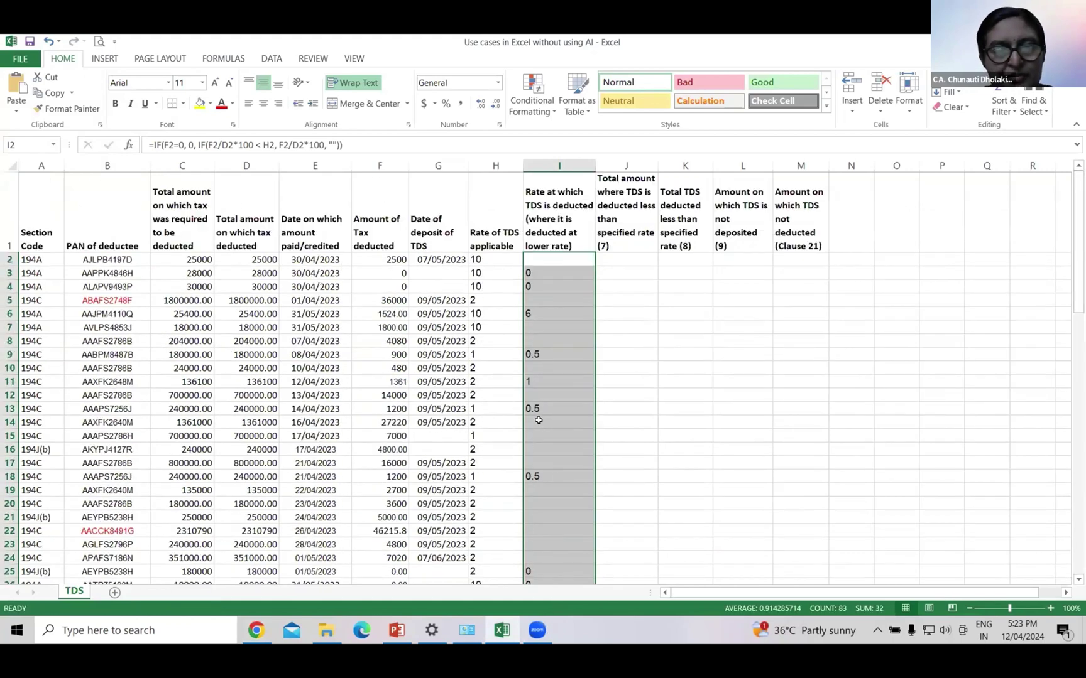
pyautogui.click(550, 309)
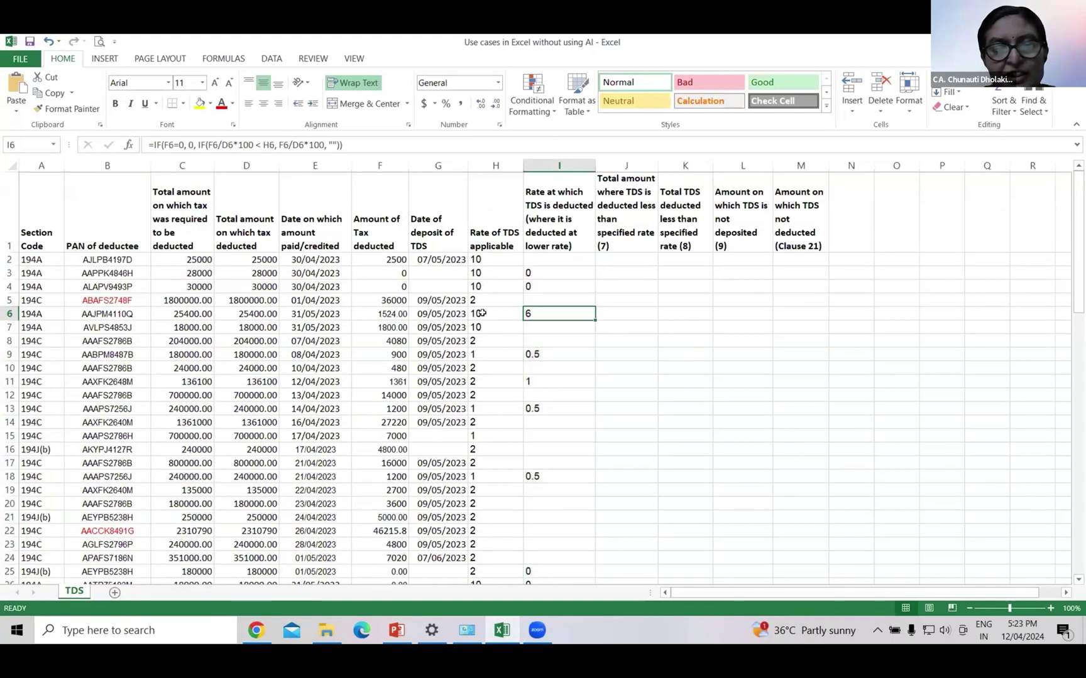
pyautogui.click(481, 313)
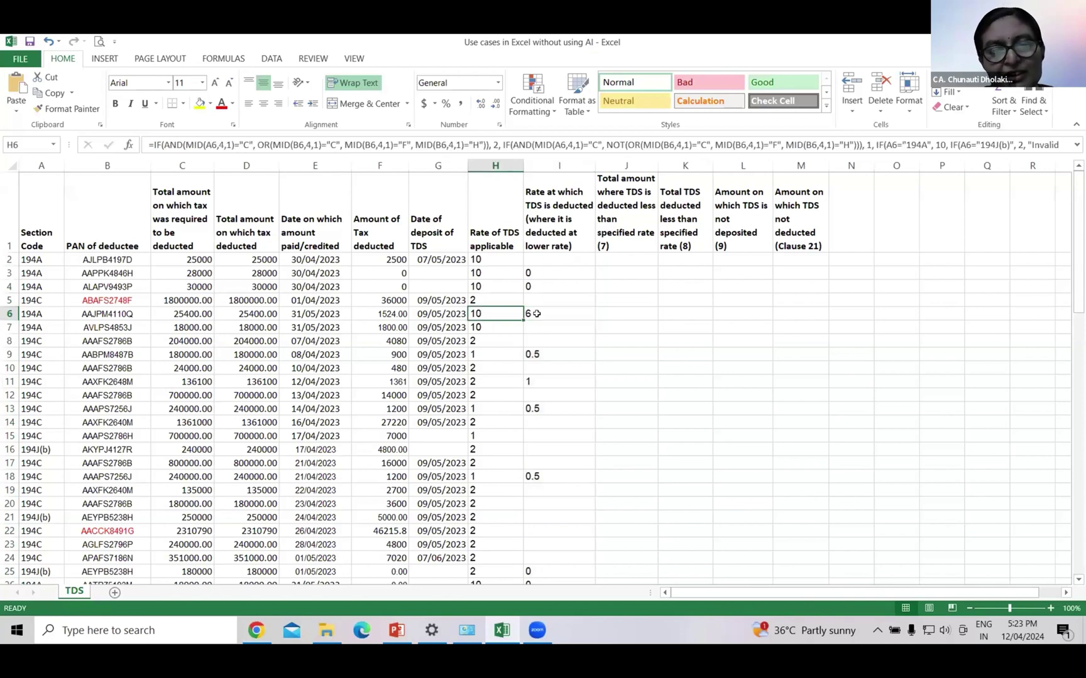
pyautogui.click(531, 309)
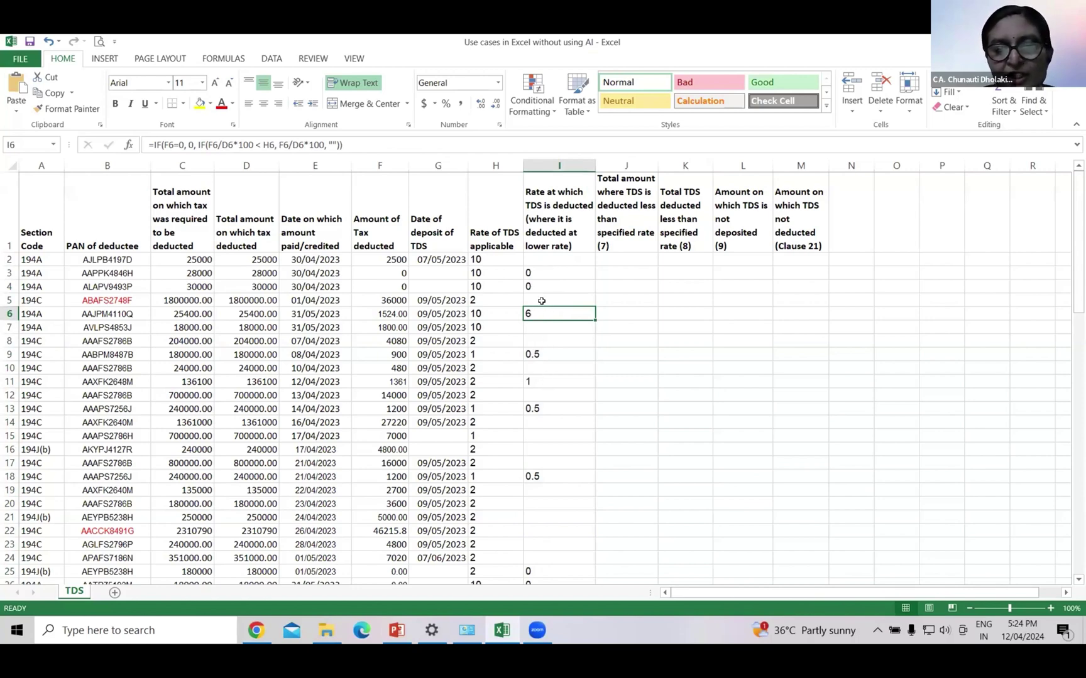
pyautogui.click(619, 257)
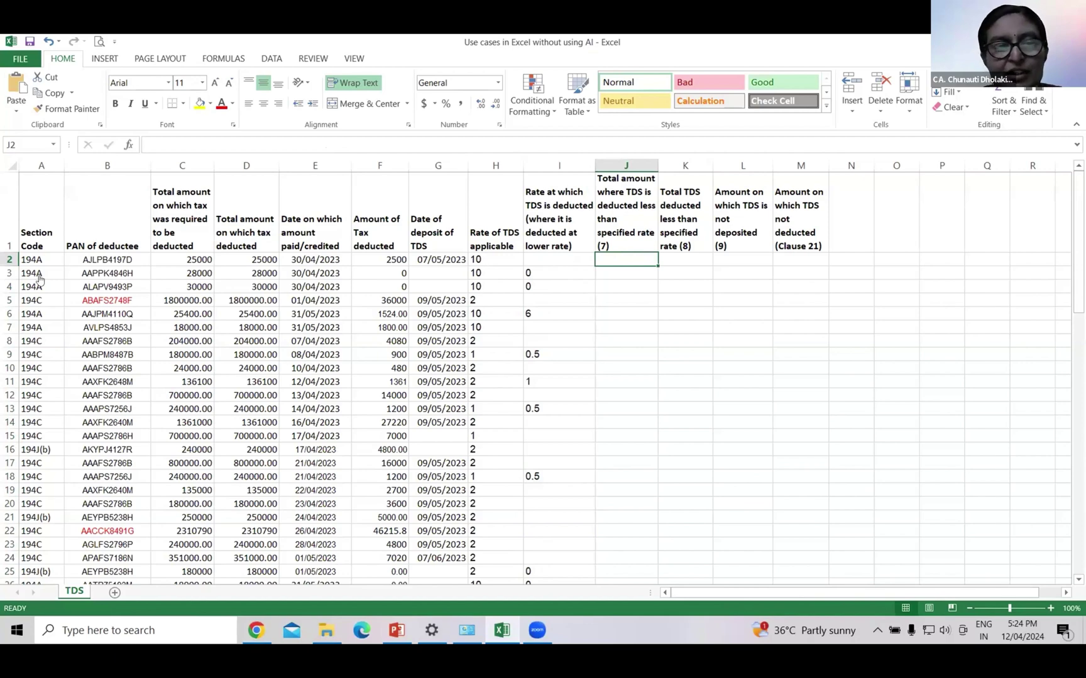
# Copy =IF(OR(F2=0, F2/D2*100<H2), D2, "") from the 'Formula 3 for total amount' chat into J2
pyautogui.hotkey('alt', 'Tab')
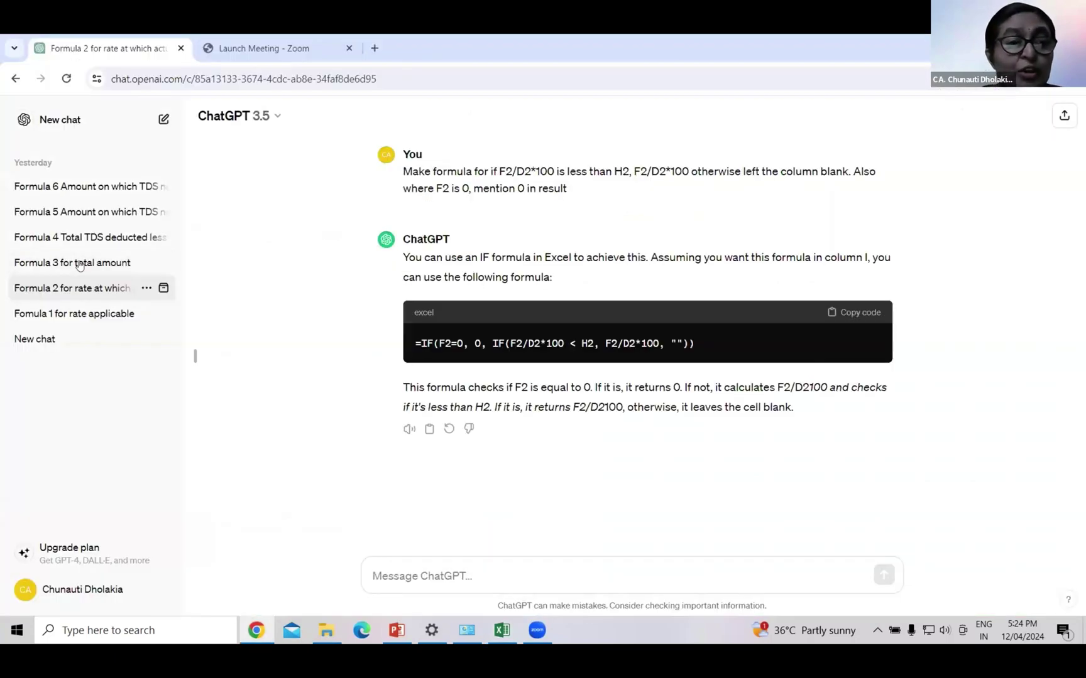
pyautogui.click(80, 268)
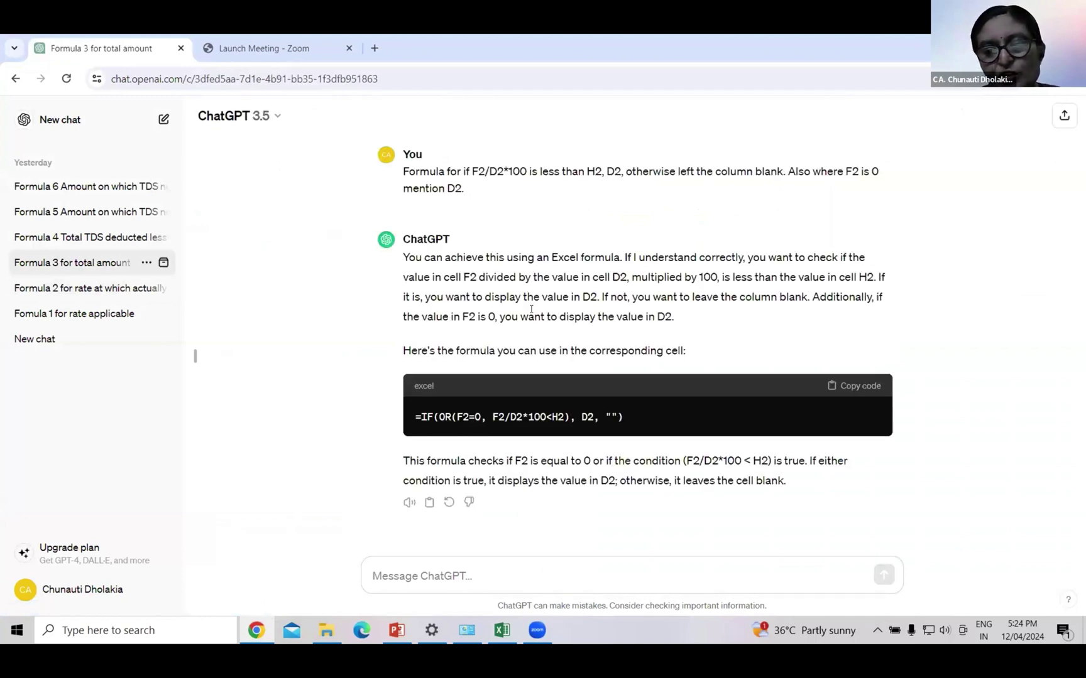
pyautogui.click(860, 386)
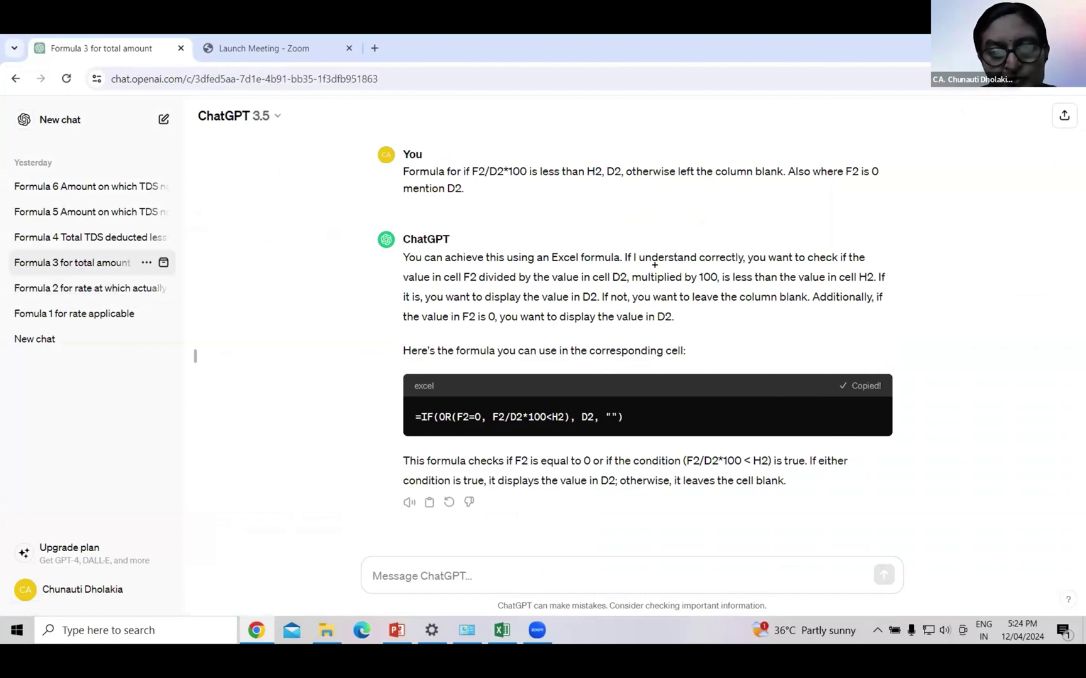
pyautogui.hotkey('alt', 'Tab')
pyautogui.hotkey('ctrl', 'v')
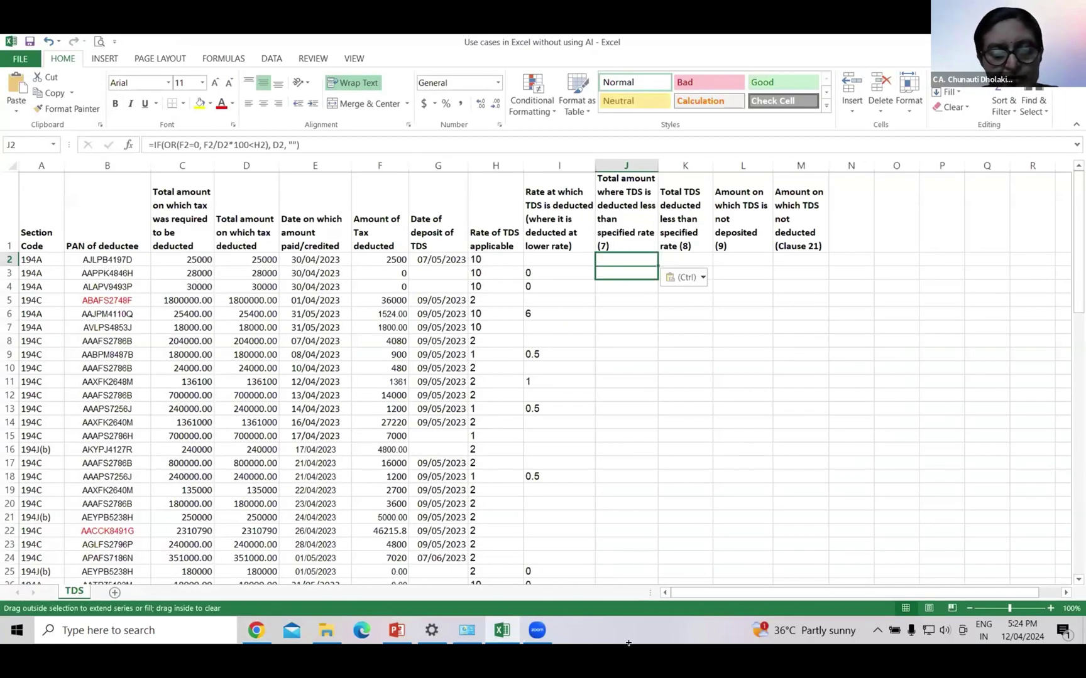
# Fill the J2 total-amount formula down to row 84, check J4, then select K2
pyautogui.moveTo(603, 575); pyautogui.dragTo(593, 313)
pyautogui.scroll(18, 610, 288)
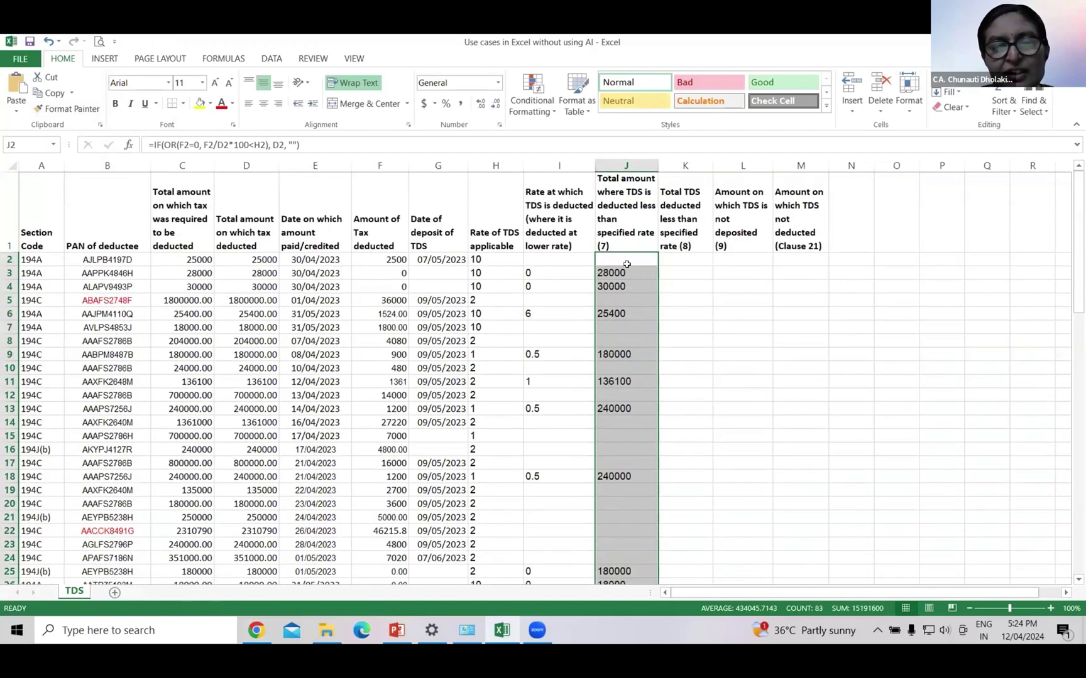
pyautogui.click(622, 284)
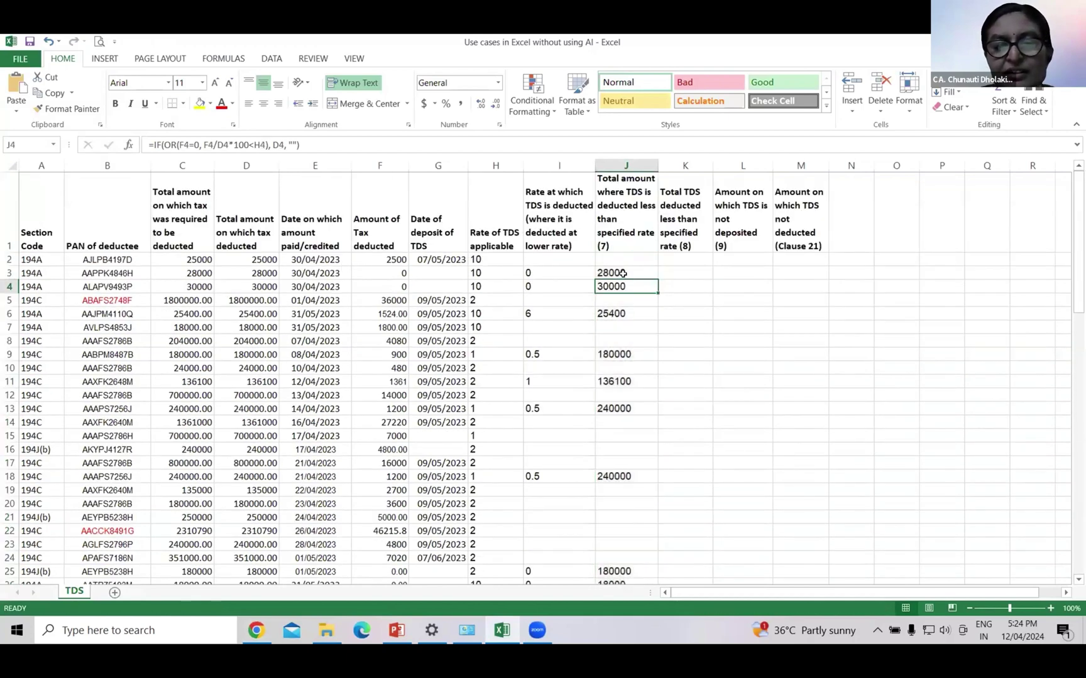
pyautogui.click(679, 259)
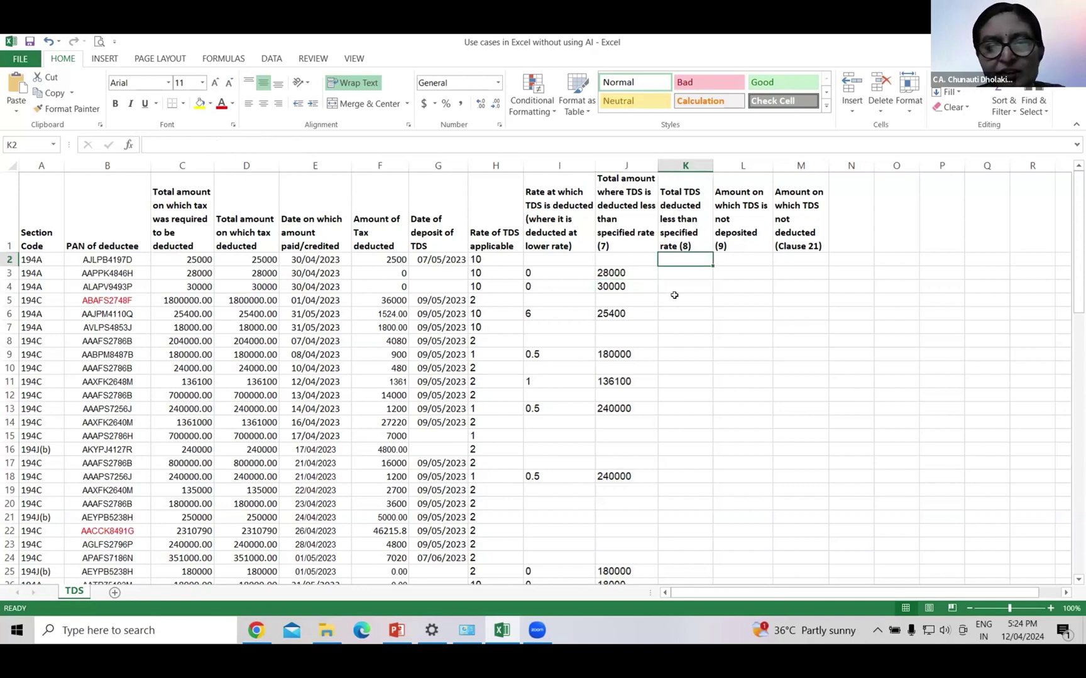
# Copy the total-TDS formula =IF(F2=0, "0", IF(F2/D2*100<H2, F2, "")) from the Formula 4 chat
pyautogui.hotkey('alt', 'Tab')
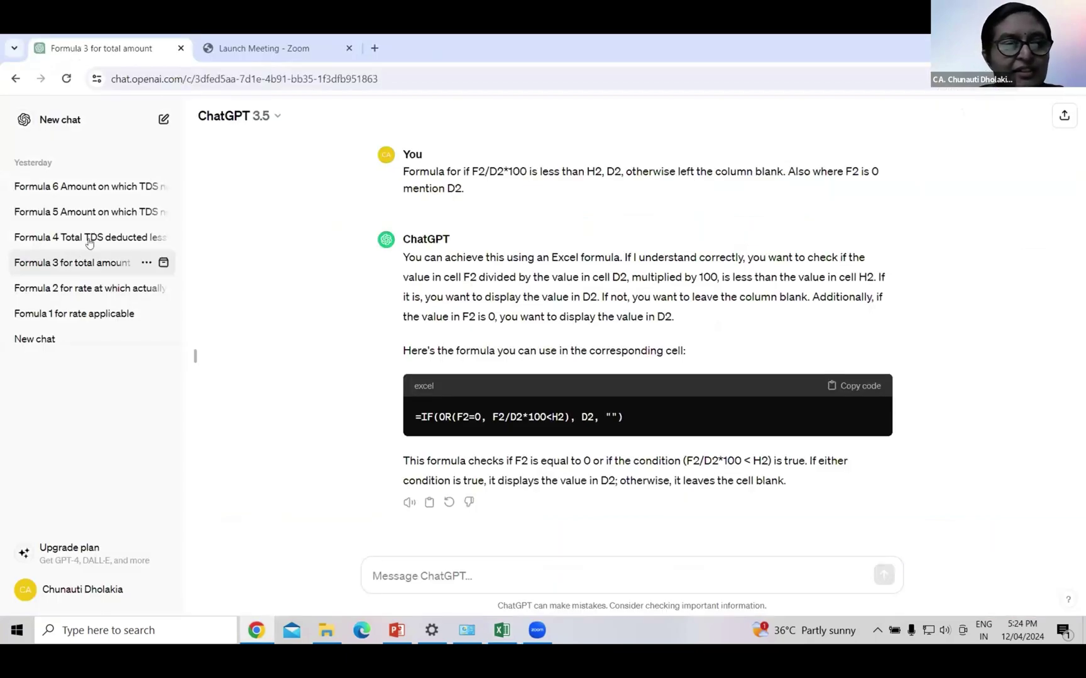
pyautogui.click(87, 236)
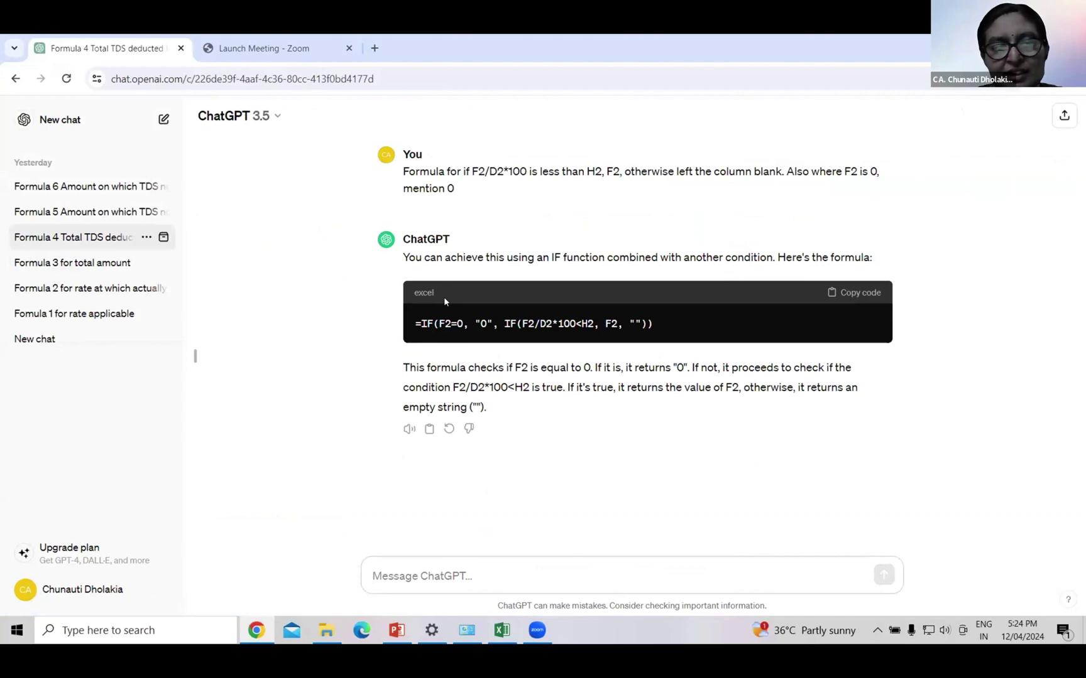
pyautogui.click(841, 293)
# Paste the total-TDS formula into K2 and fill it down column K to row 84
pyautogui.hotkey('alt', 'Tab')
pyautogui.hotkey('ctrl', 'v')
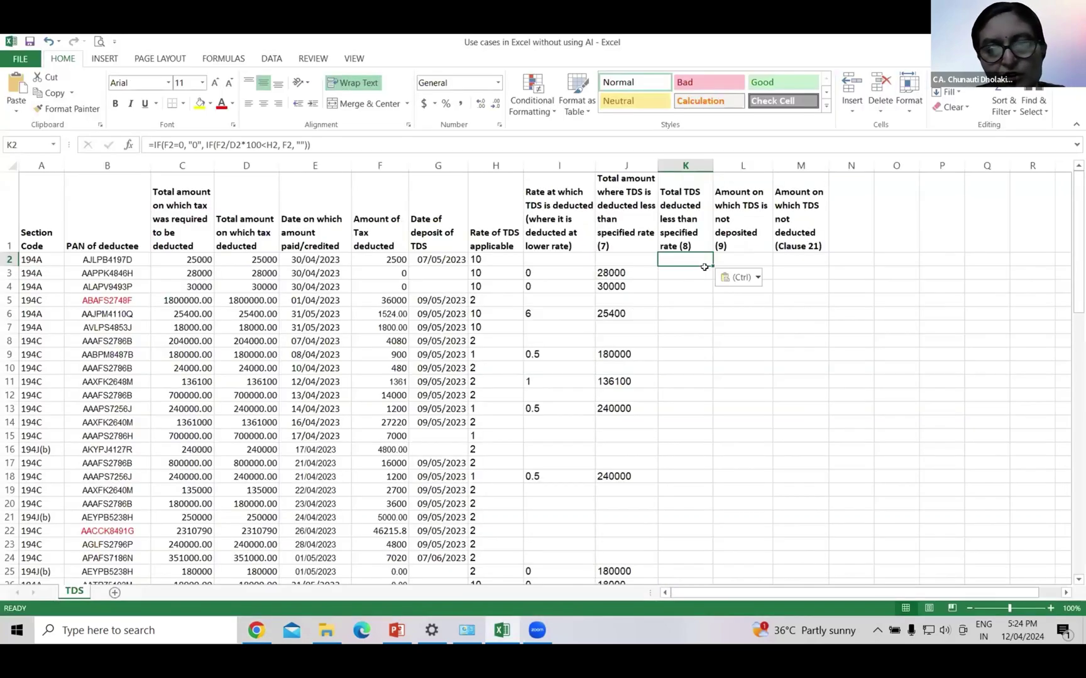
pyautogui.moveTo(712, 278); pyautogui.dragTo(715, 454)
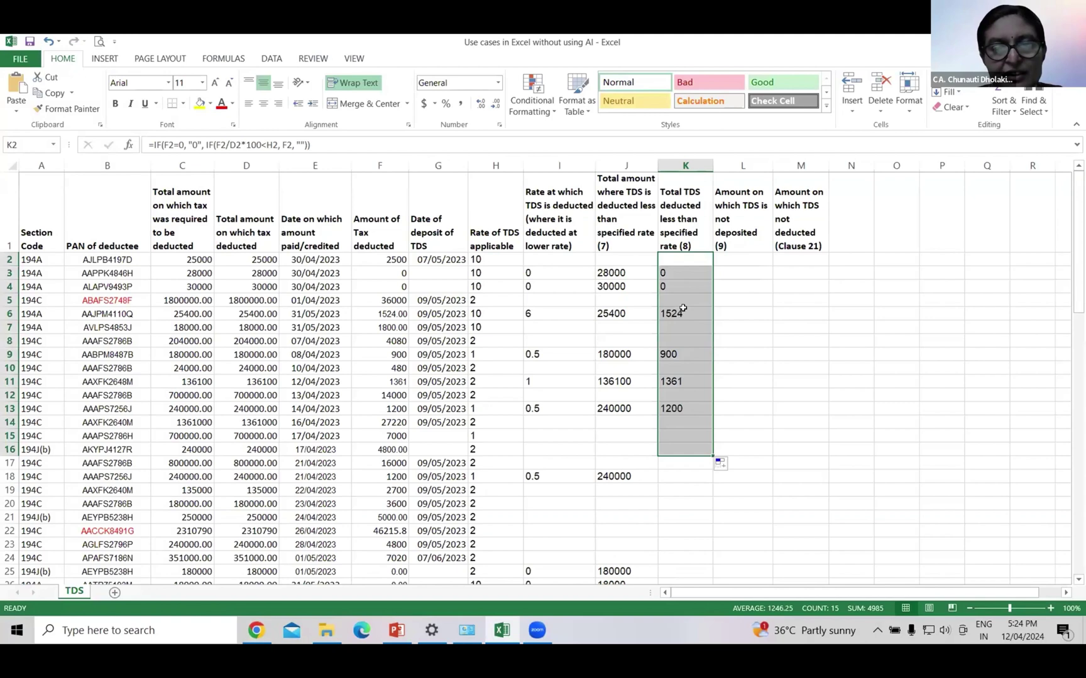
pyautogui.moveTo(712, 455); pyautogui.dragTo(617, 520)
pyautogui.scroll(17, 691, 269)
pyautogui.click(692, 260)
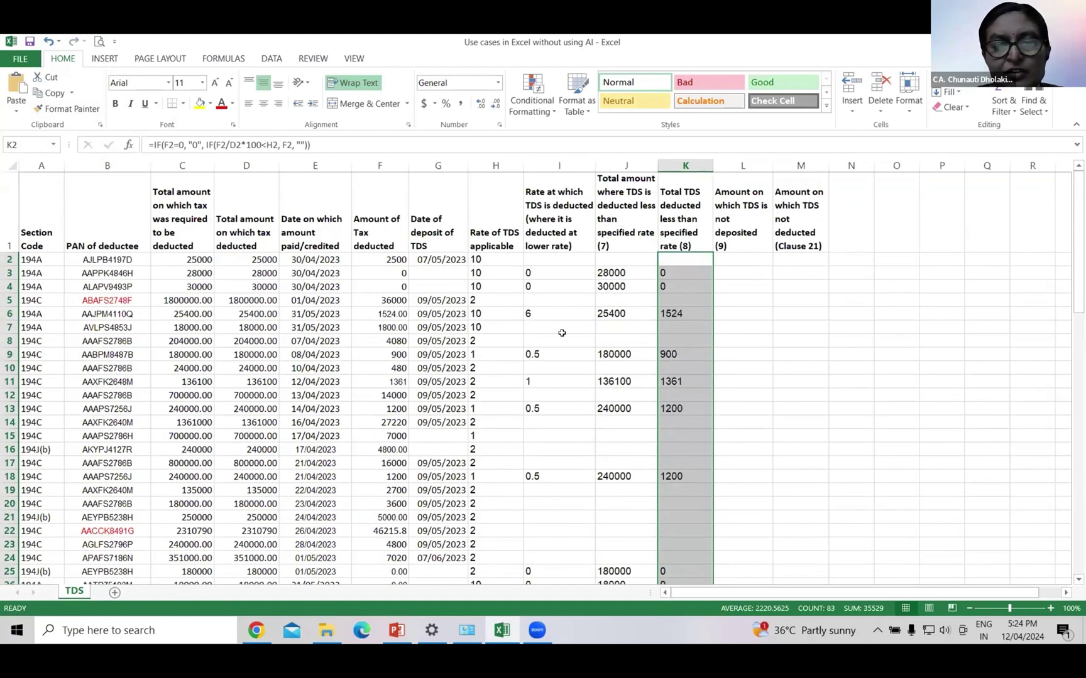
# Select L2, then copy =IF(AND(F2>0, ISBLANK(G2)), C2, "") from the Formula 5 chat
pyautogui.click(733, 260)
pyautogui.hotkey('alt', 'Tab')
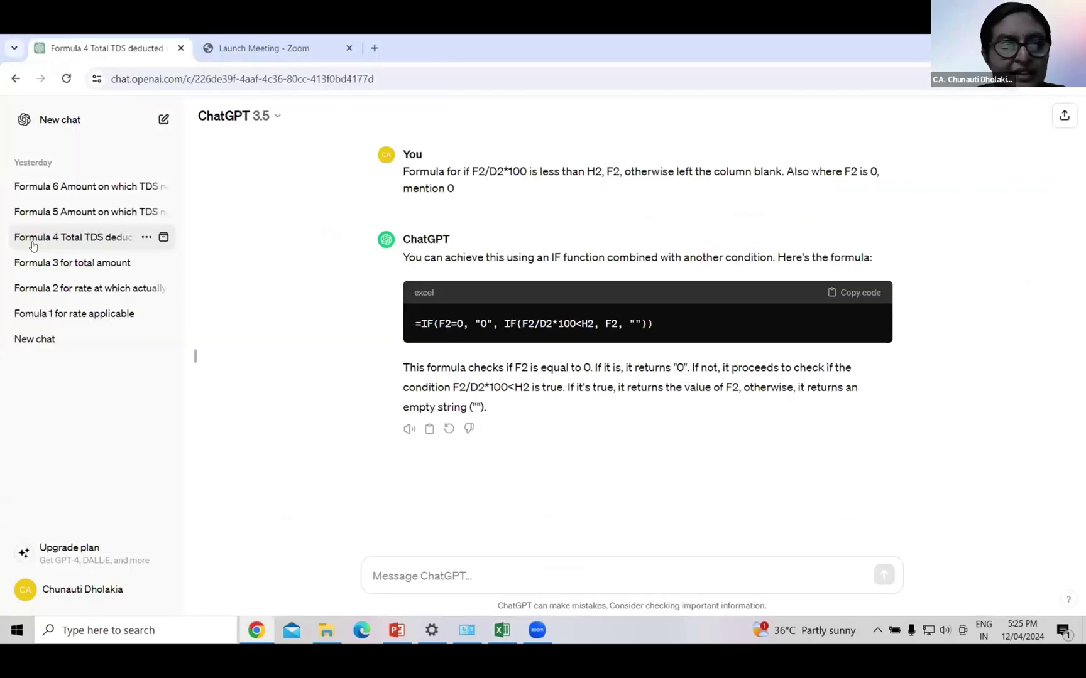
pyautogui.click(76, 212)
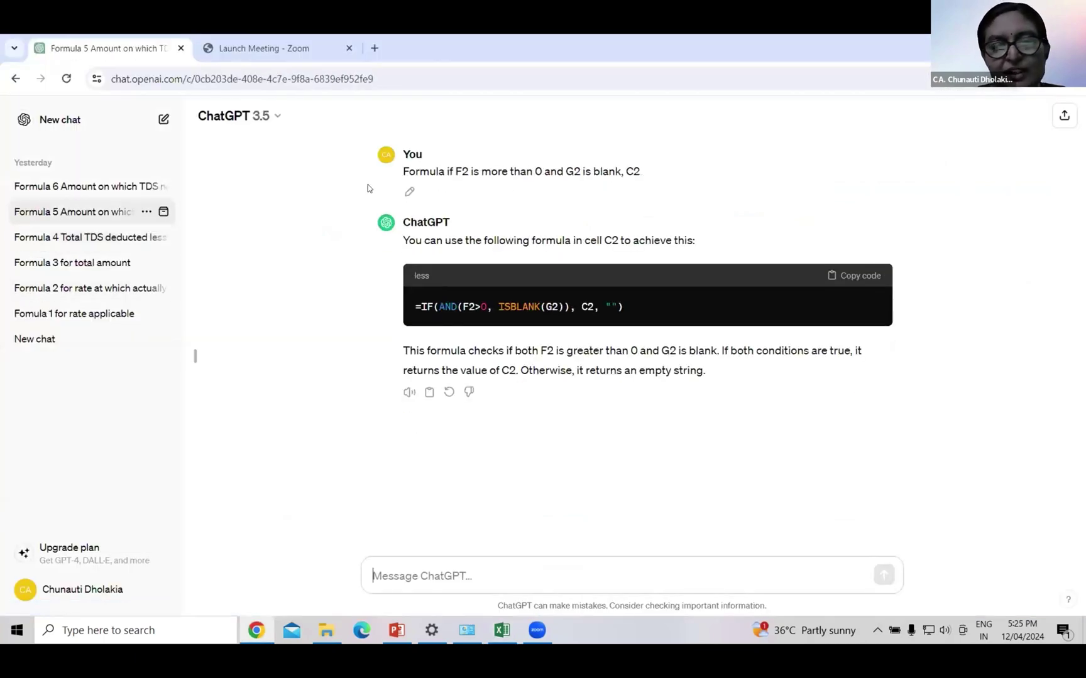
pyautogui.click(863, 278)
# Paste the not-deposited formula into L2 and fill it down to the bottom of column L
pyautogui.hotkey('alt', 'Tab')
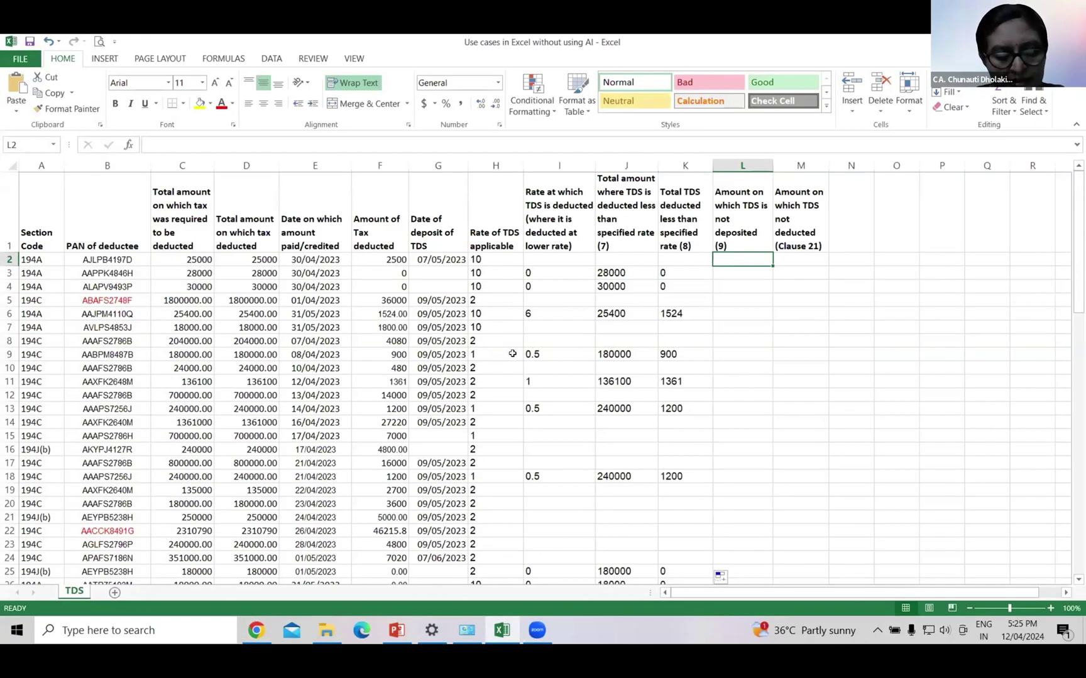
pyautogui.hotkey('ctrl', 'v')
pyautogui.moveTo(770, 266); pyautogui.dragTo(723, 521)
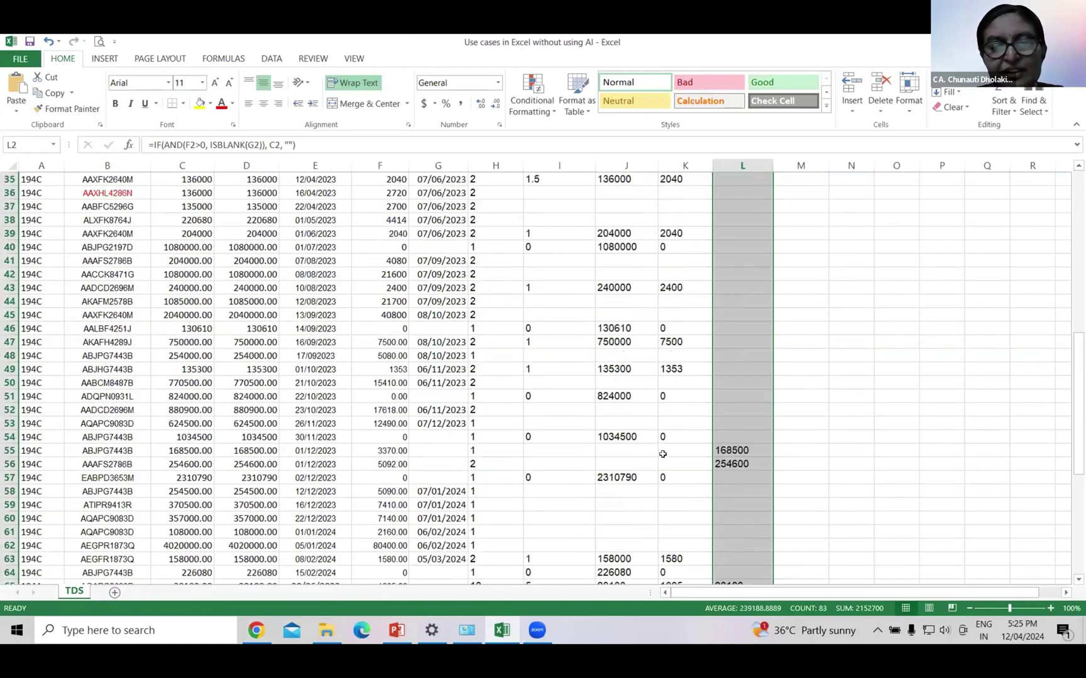
pyautogui.scroll(11, 571, 279)
pyautogui.click(556, 273)
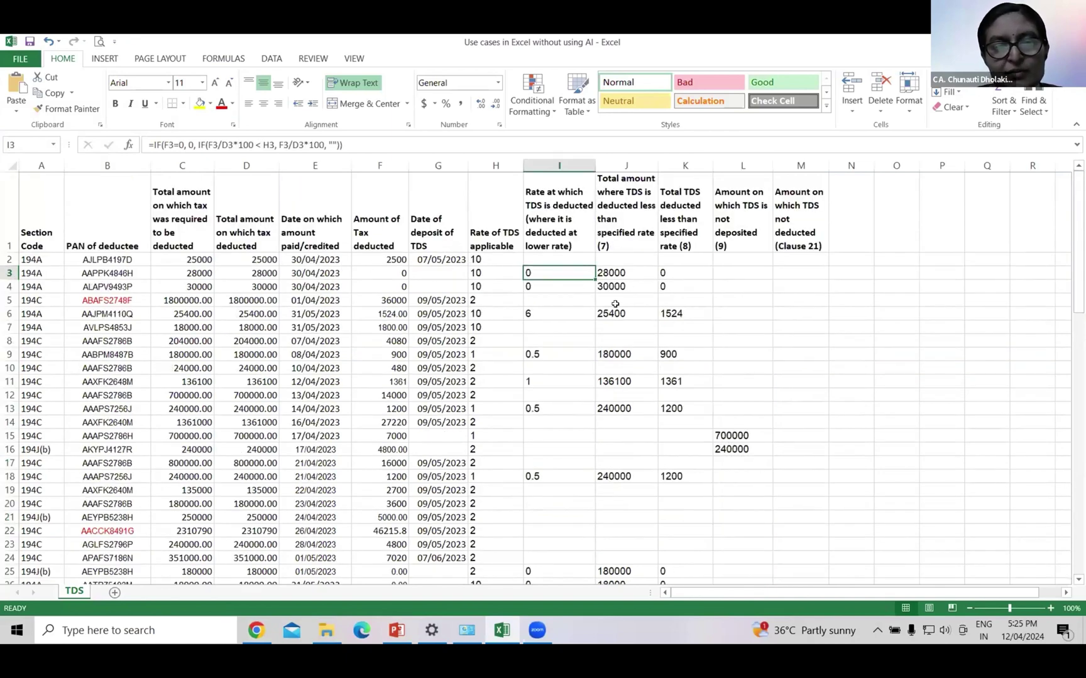
pyautogui.click(486, 312)
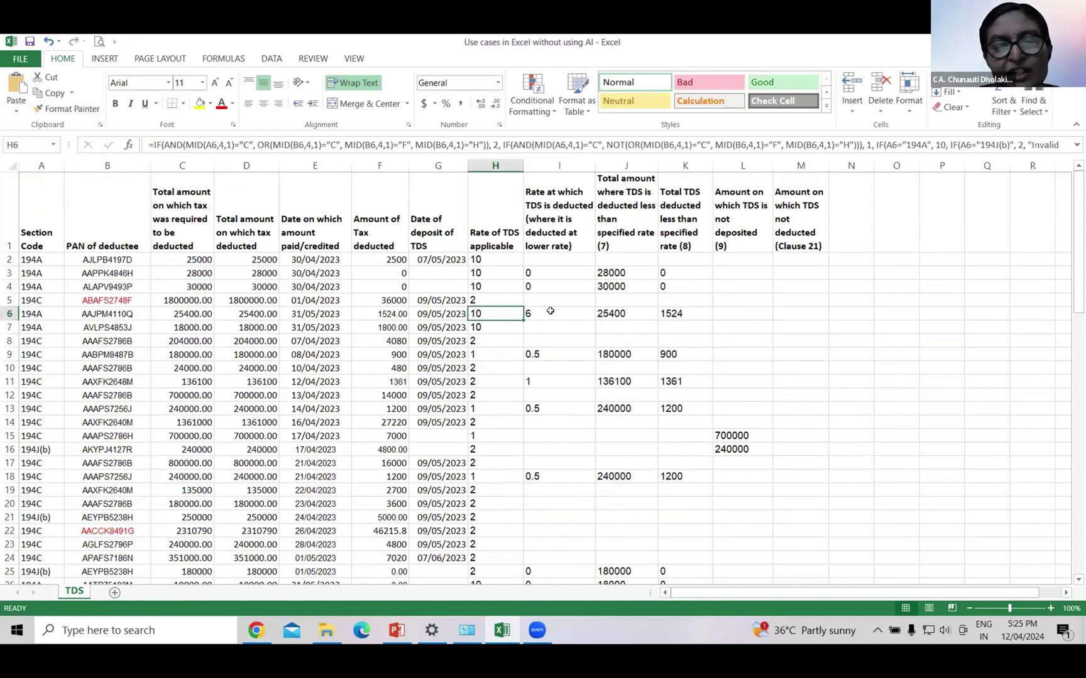
pyautogui.click(550, 311)
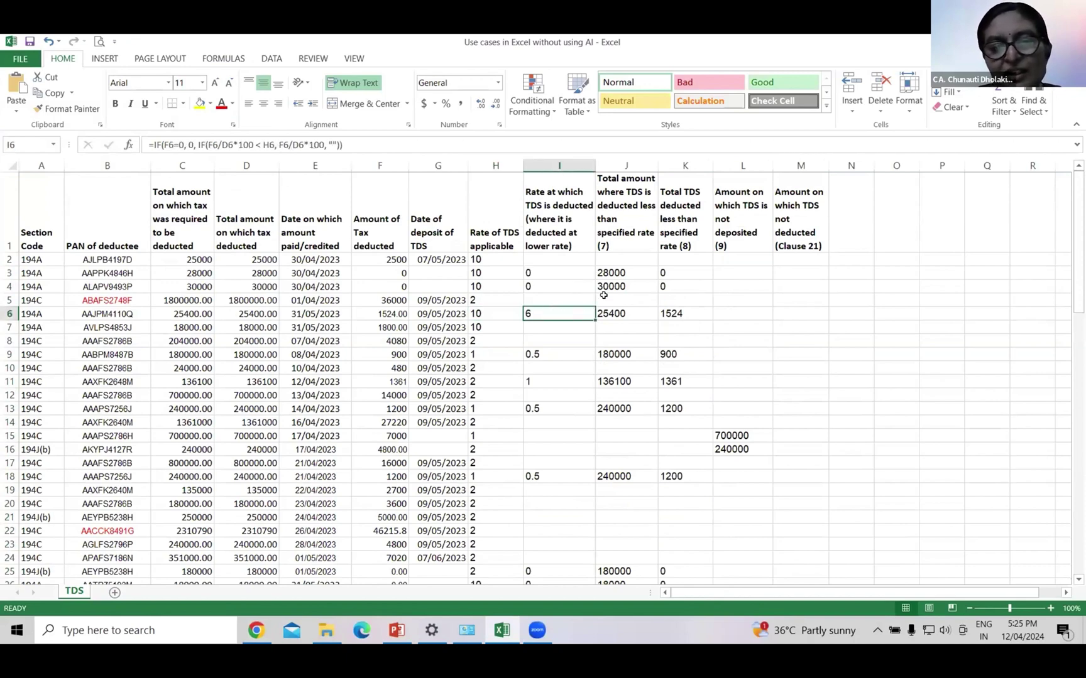
pyautogui.click(606, 318)
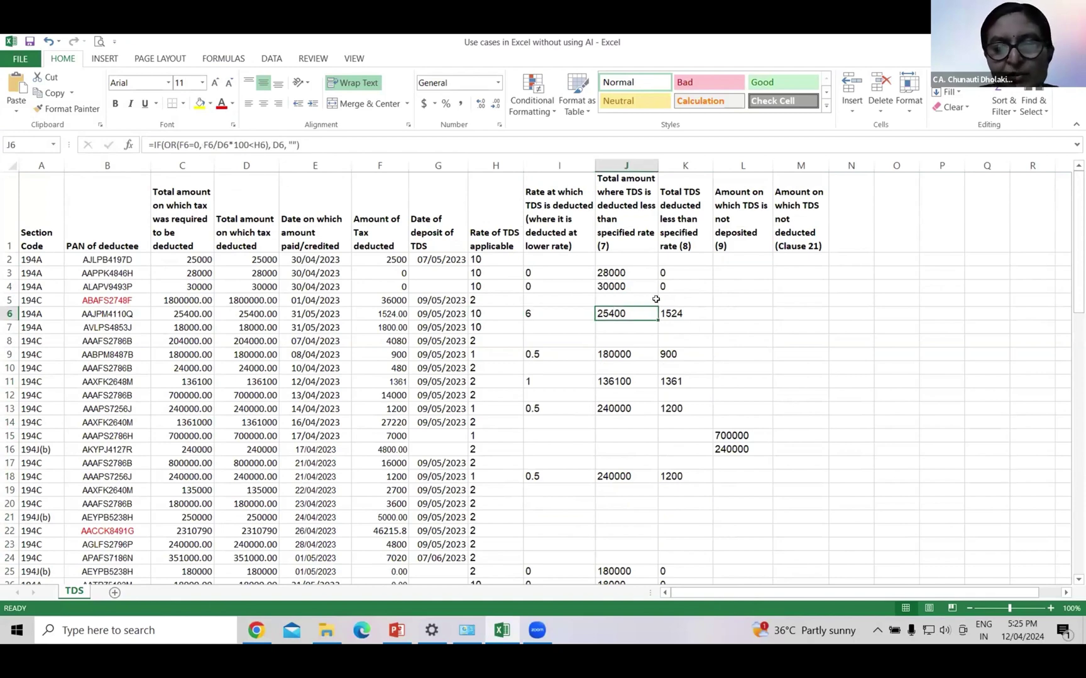
pyautogui.click(672, 310)
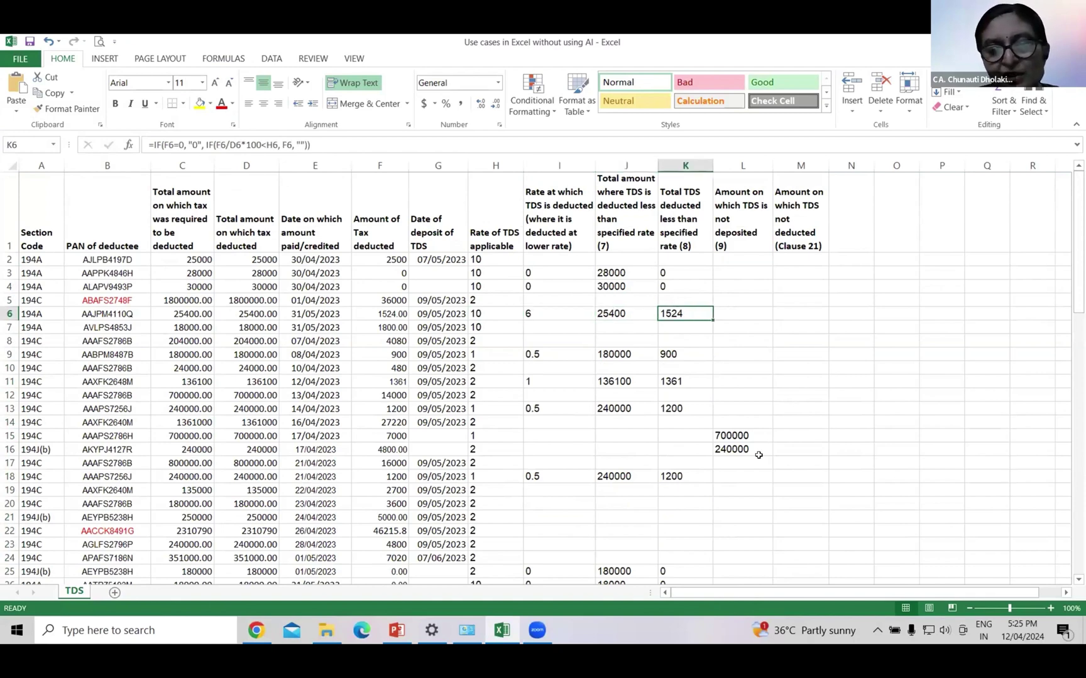
pyautogui.moveTo(729, 355); pyautogui.dragTo(735, 476)
pyautogui.press('Down')
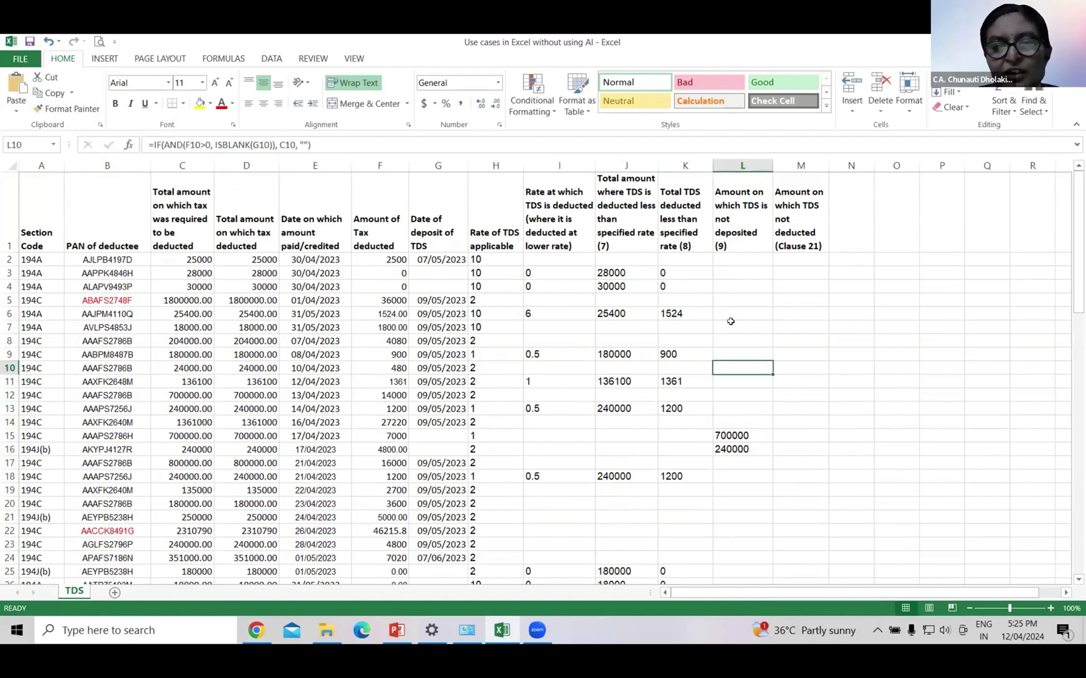
pyautogui.click(800, 258)
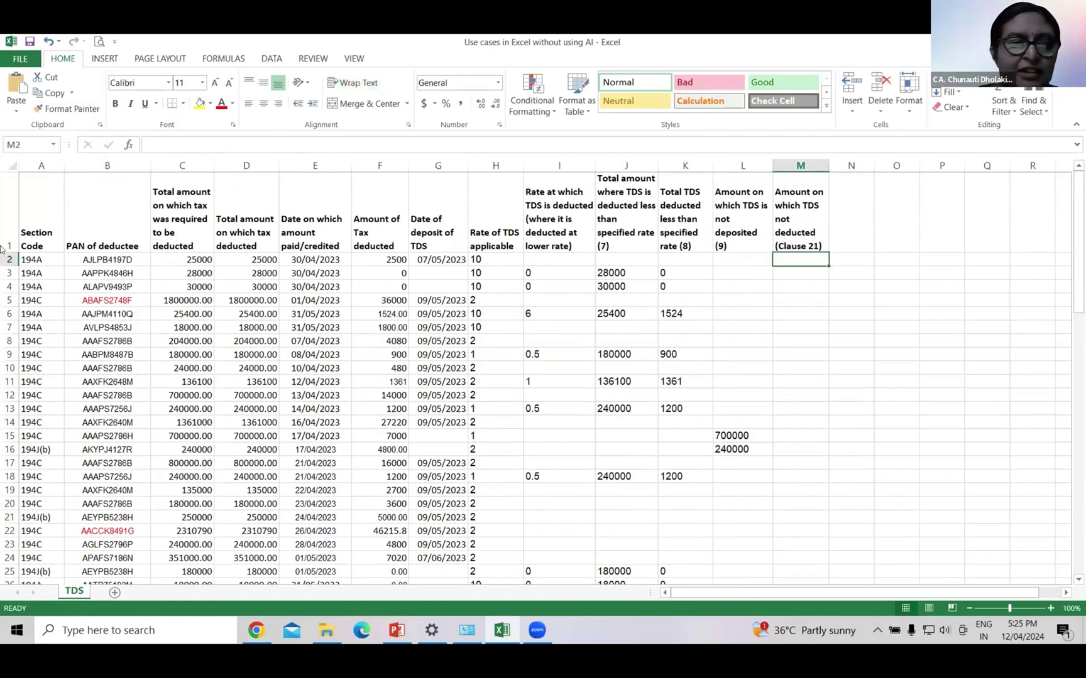
pyautogui.hotkey('alt', 'Tab')
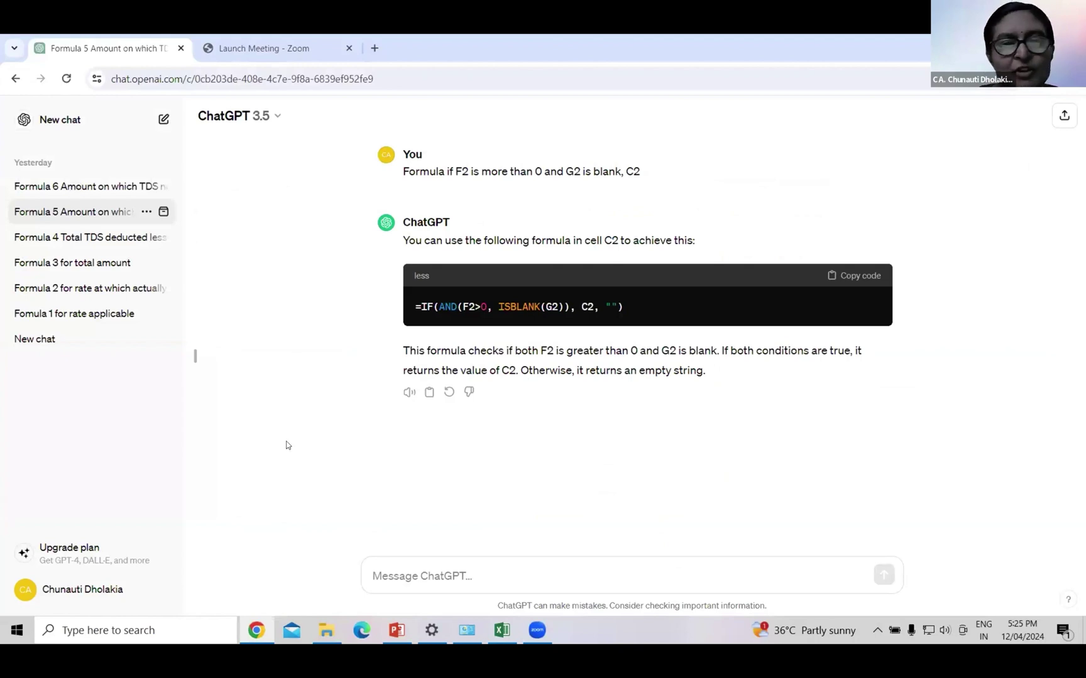
pyautogui.hotkey('alt', 'Left')
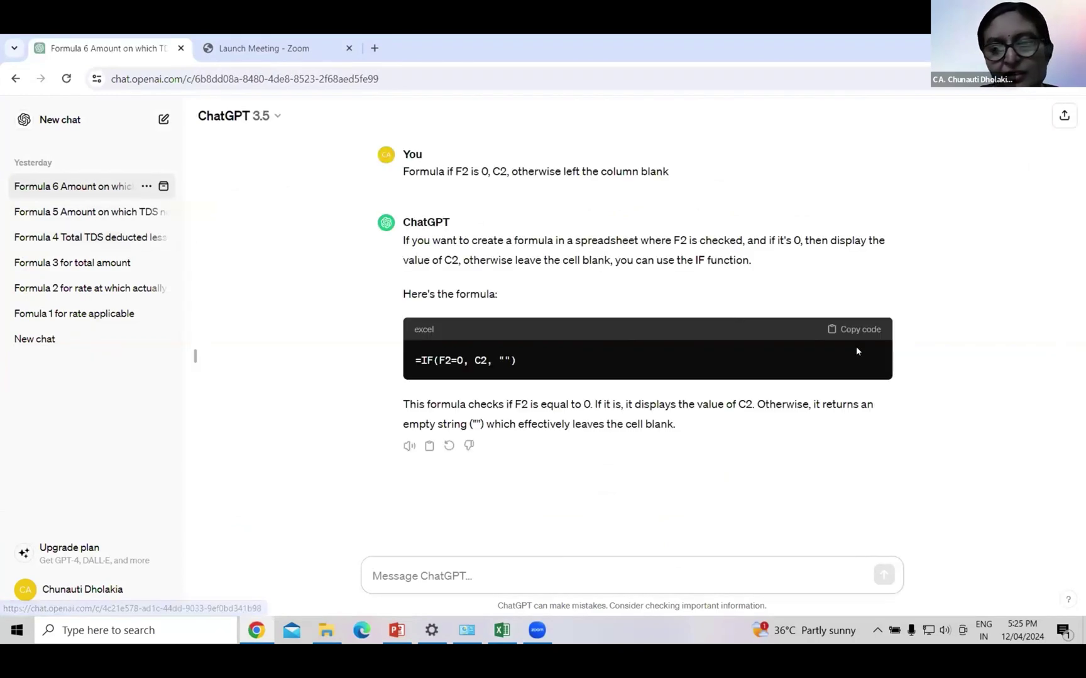
pyautogui.click(857, 330)
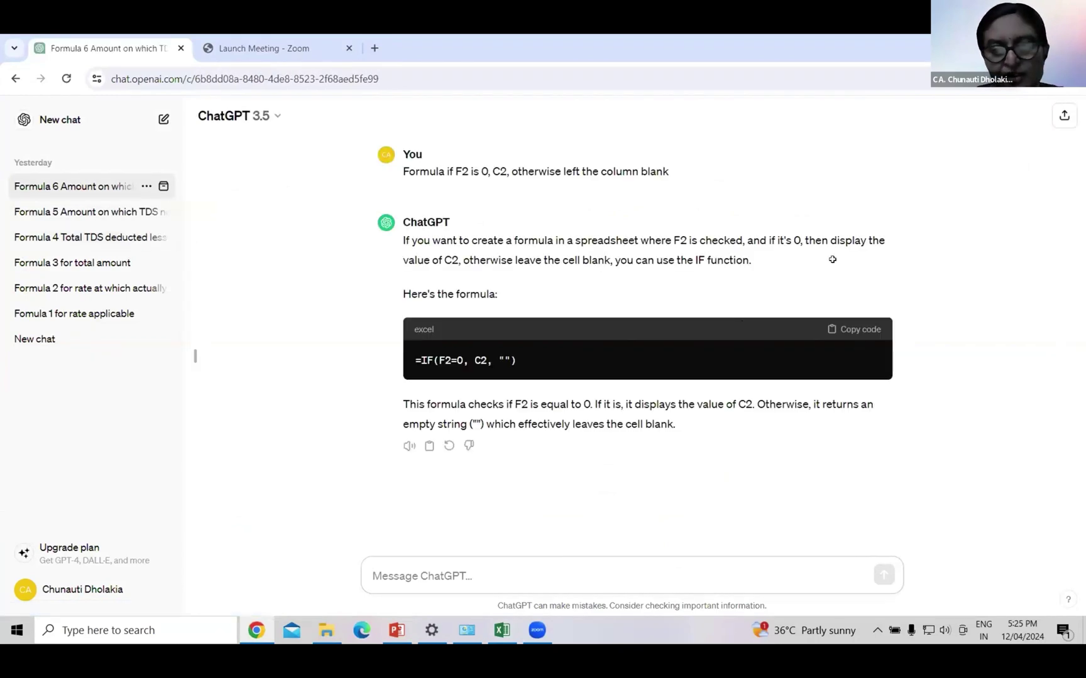
# Fill column M from M2 to row 85 with =IF(F2=0, C2, ""), then bring up the PowerPoint presentation
pyautogui.hotkey('alt', 'Tab')
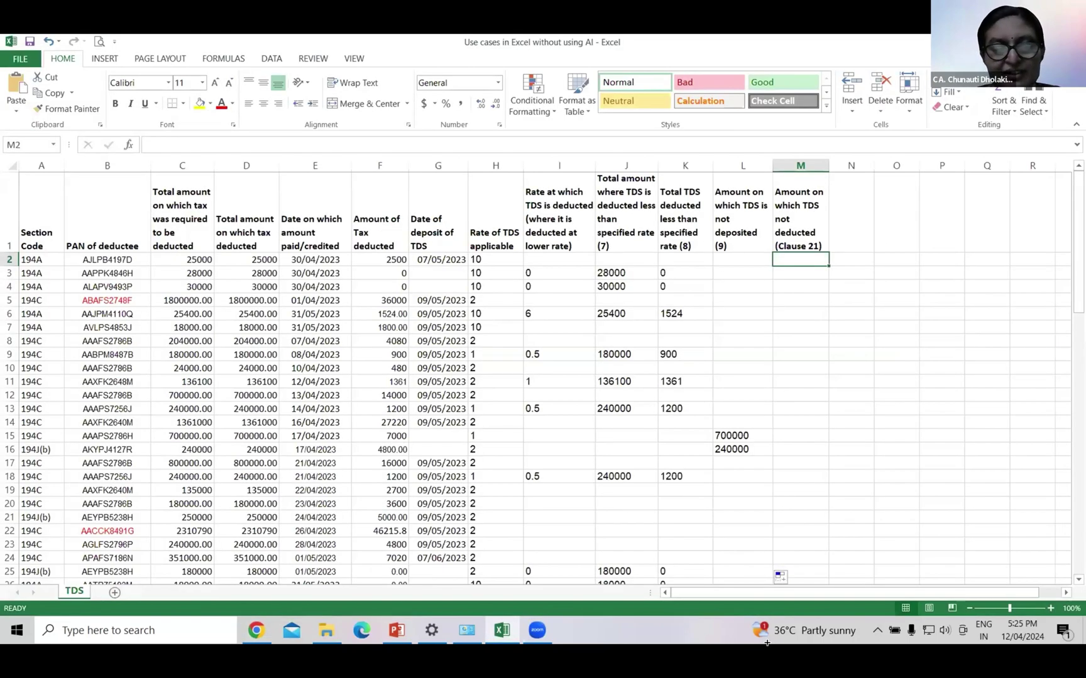
pyautogui.hotkey('ctrl', 'v')
pyautogui.moveTo(828, 266); pyautogui.dragTo(801, 560)
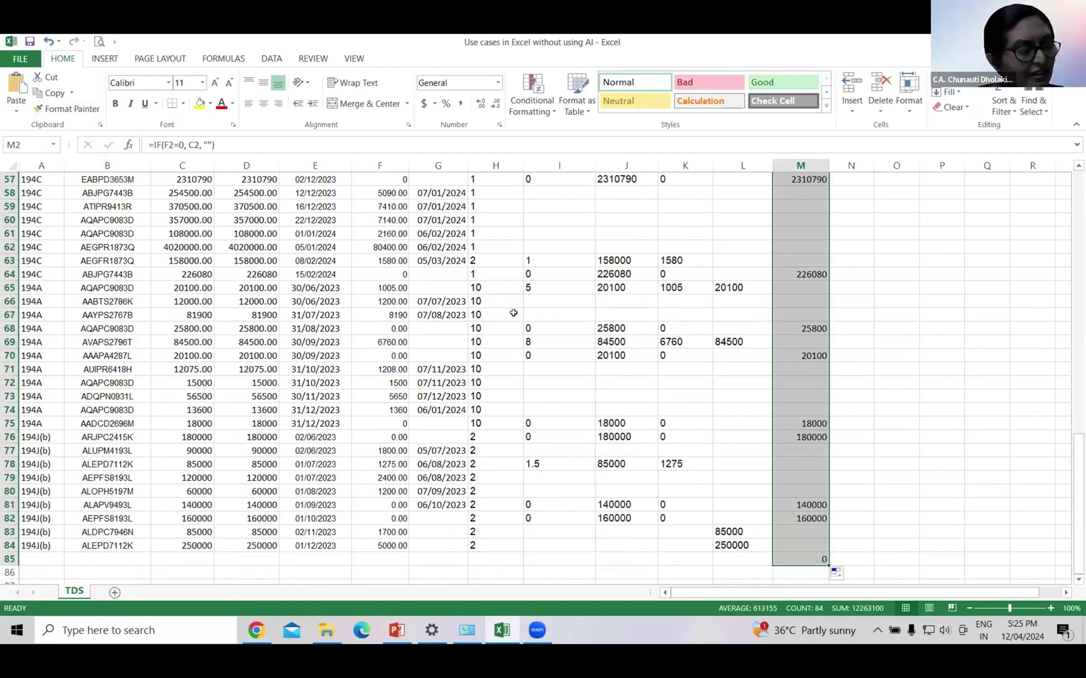
pyautogui.hotkey('ctrl', 'z')
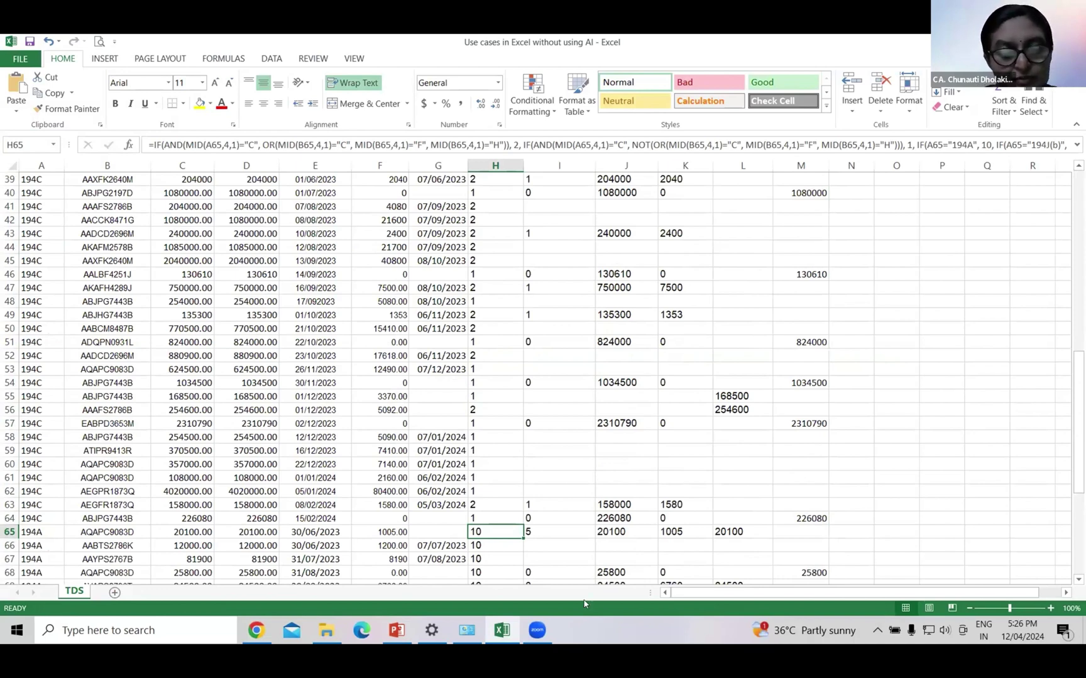
pyautogui.click(397, 630)
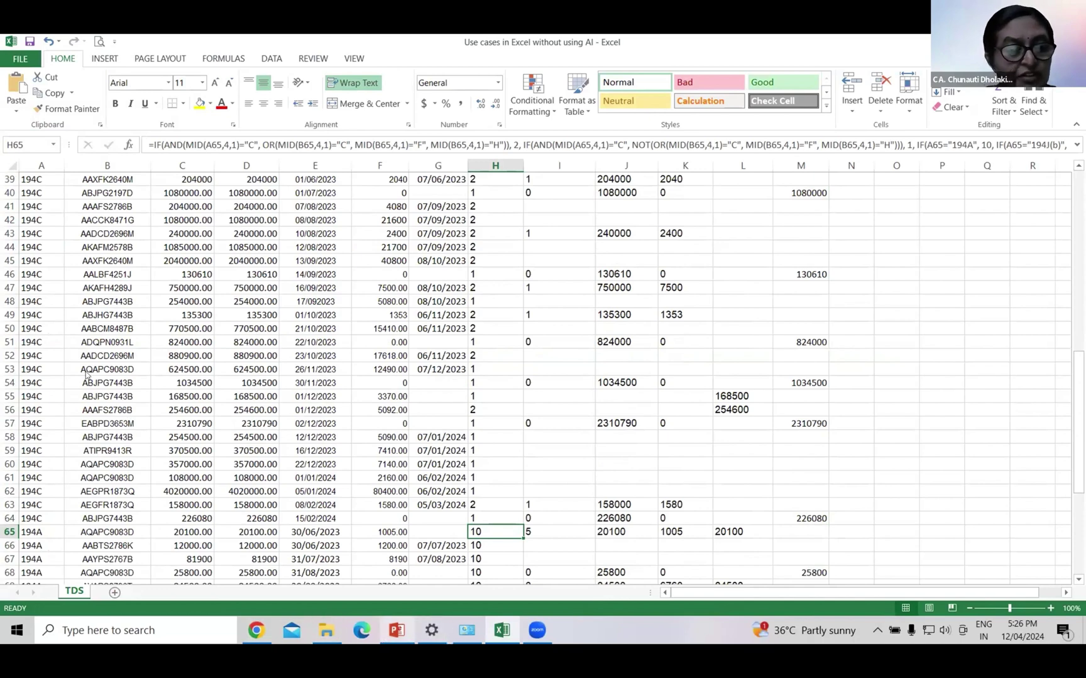
# Advance past the 'Things to be considered' slide to the closing 'Thank You' slide 6
pyautogui.scroll(-1, 207, 402)
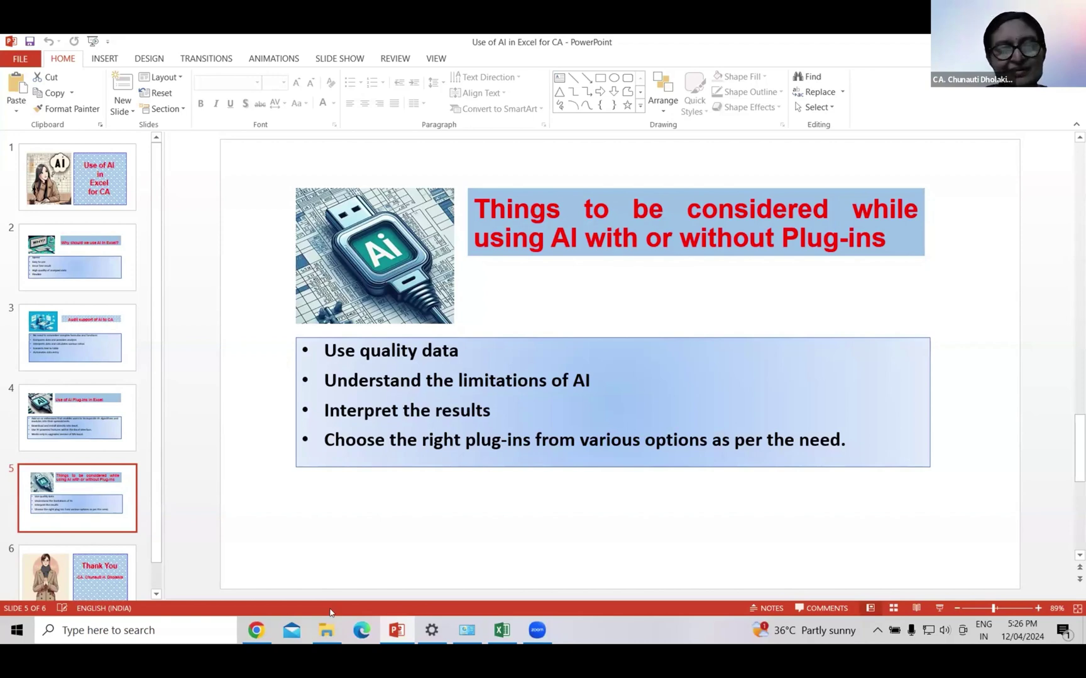
pyautogui.press('Down')
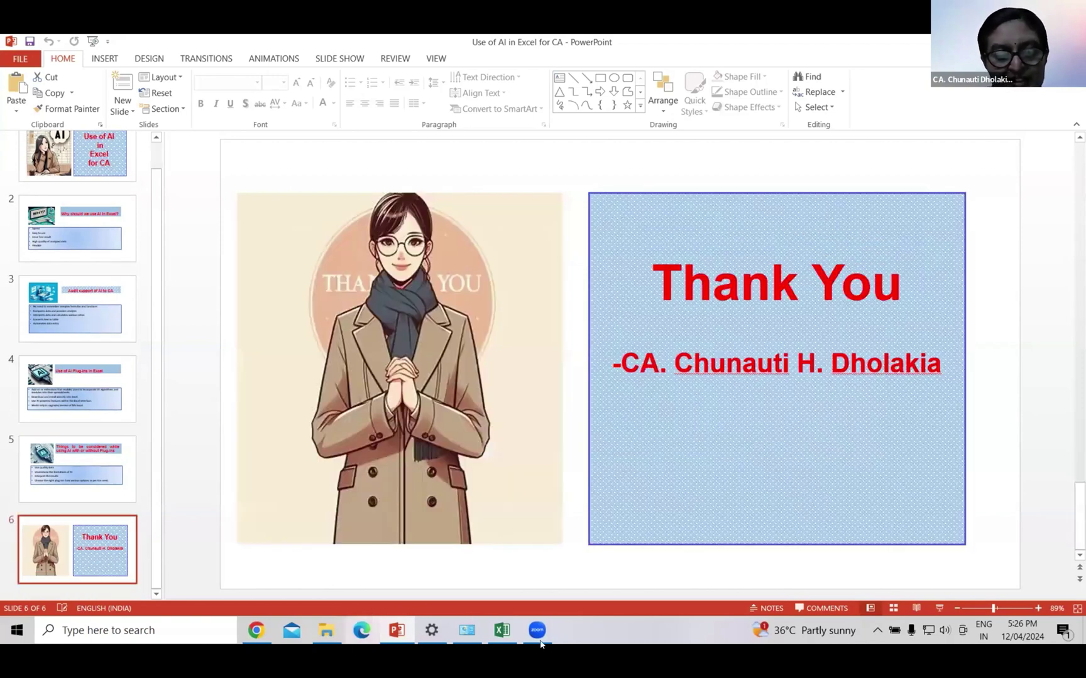